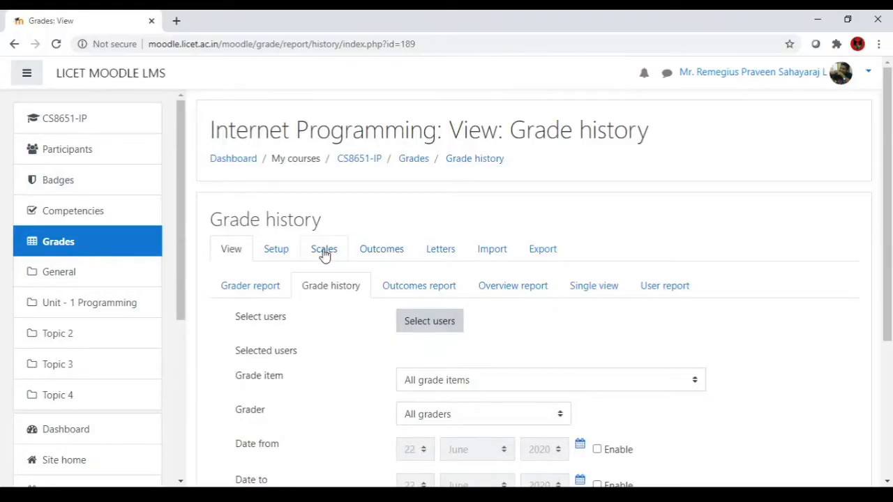
# Step: Review the course's grade scales, the grade letters and the outcomes used in the course
pyautogui.click(324, 251)
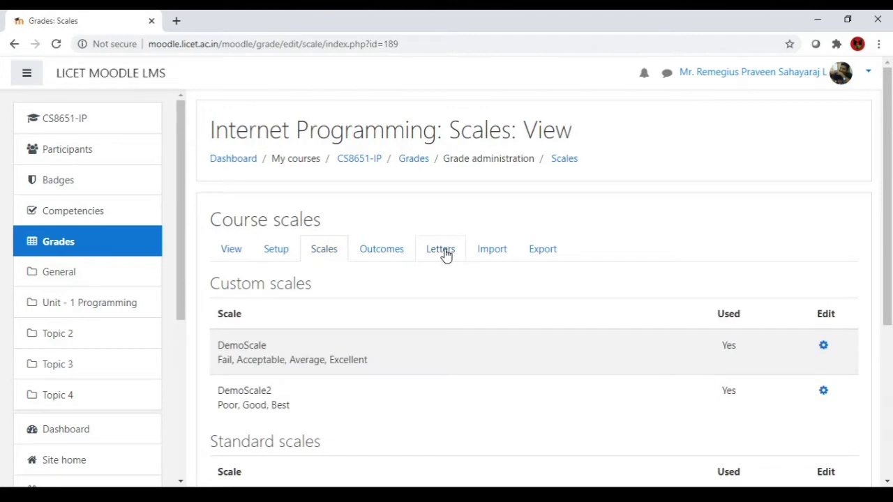
pyautogui.click(444, 253)
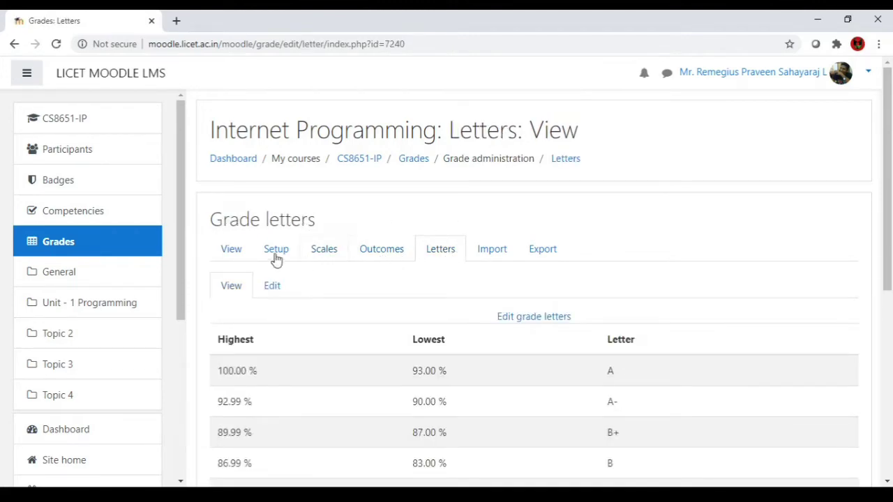
pyautogui.click(365, 258)
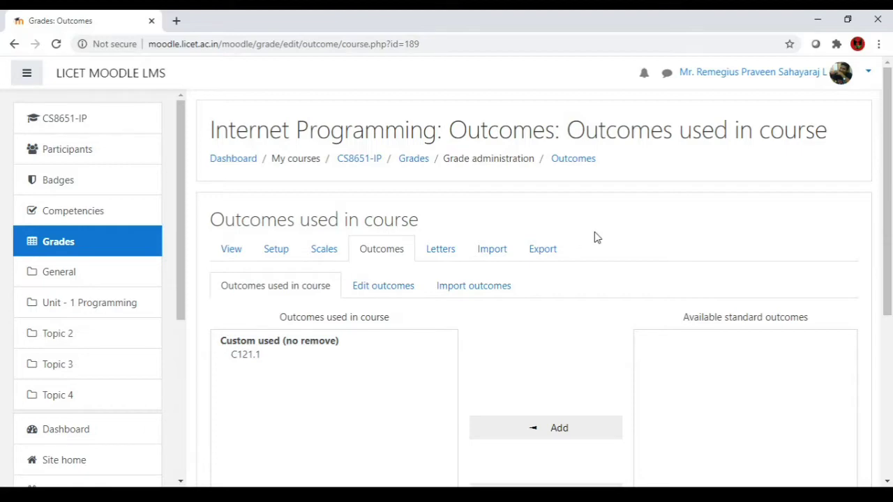
pyautogui.scroll(-3, 513, 351)
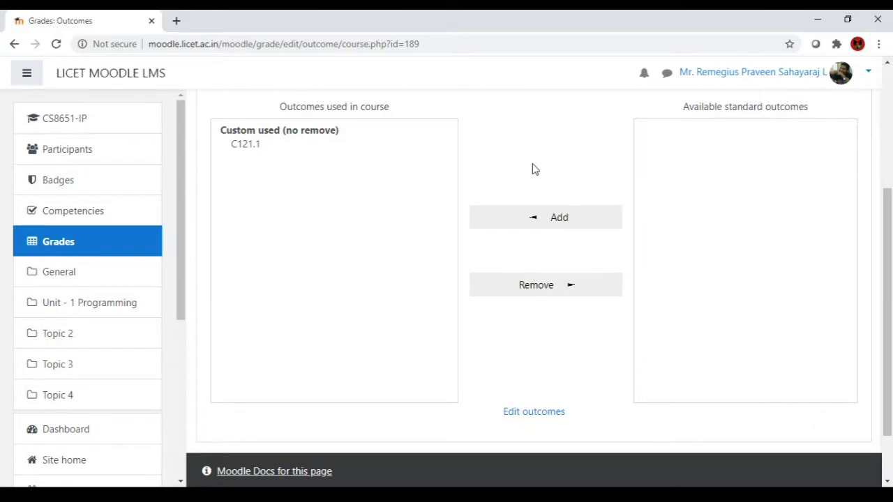
pyautogui.scroll(2, 534, 169)
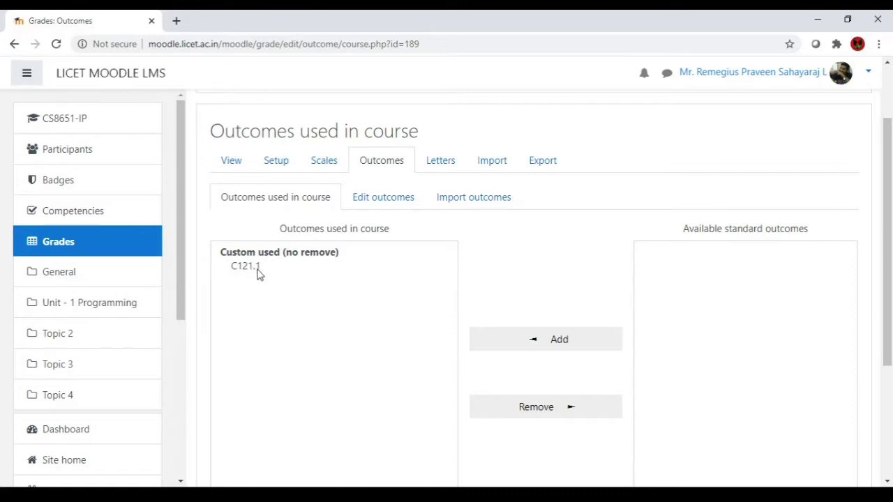
pyautogui.scroll(-3, 467, 325)
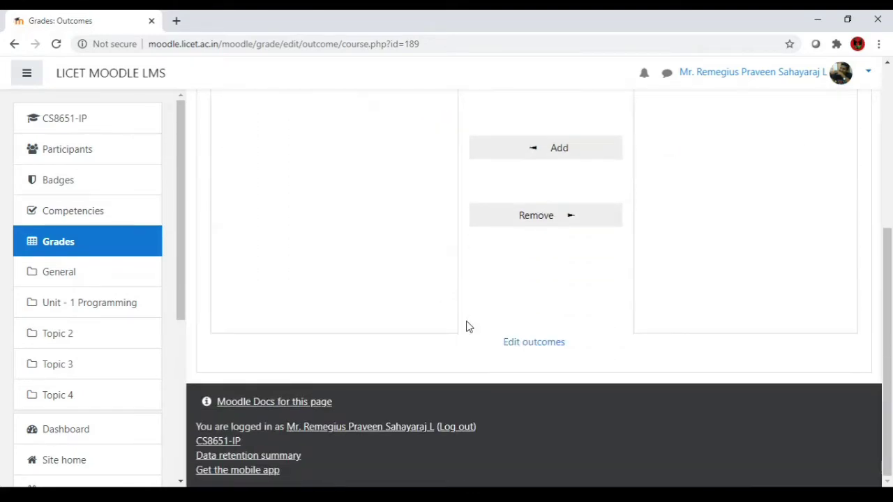
pyautogui.scroll(3, 467, 325)
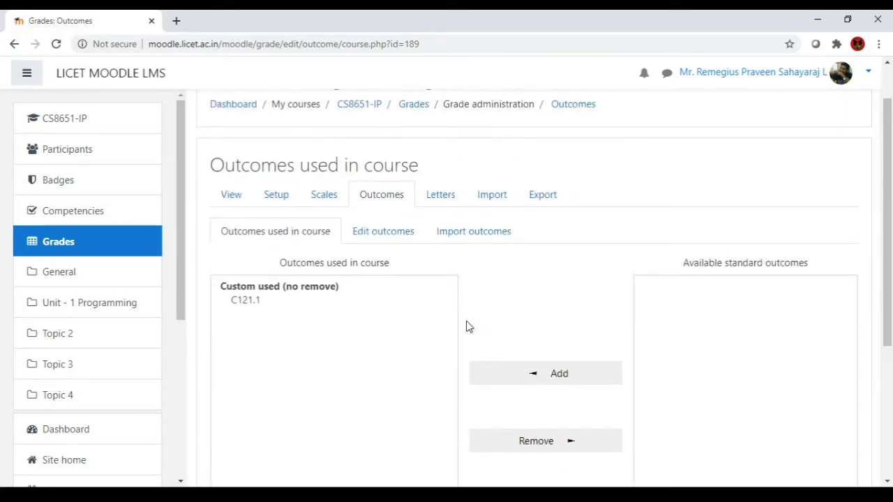
# Step: Start a new custom course outcome and give it the full name C132.2
pyautogui.click(386, 234)
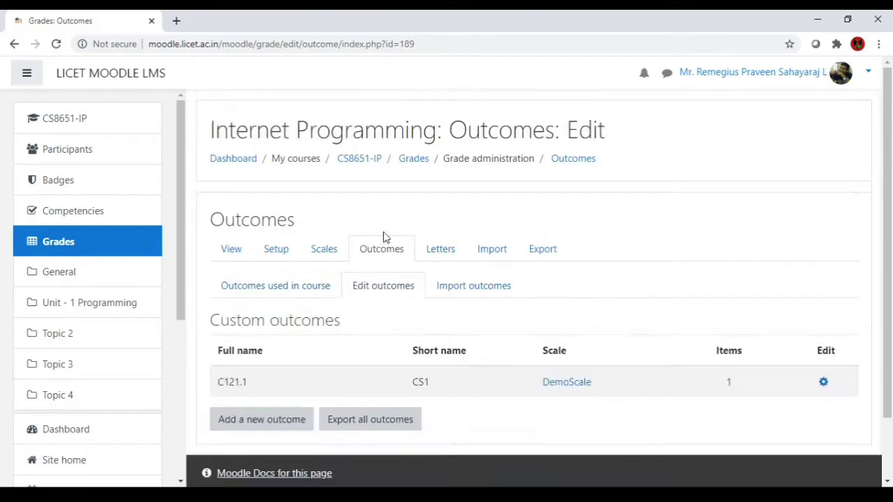
pyautogui.scroll(-2, 478, 272)
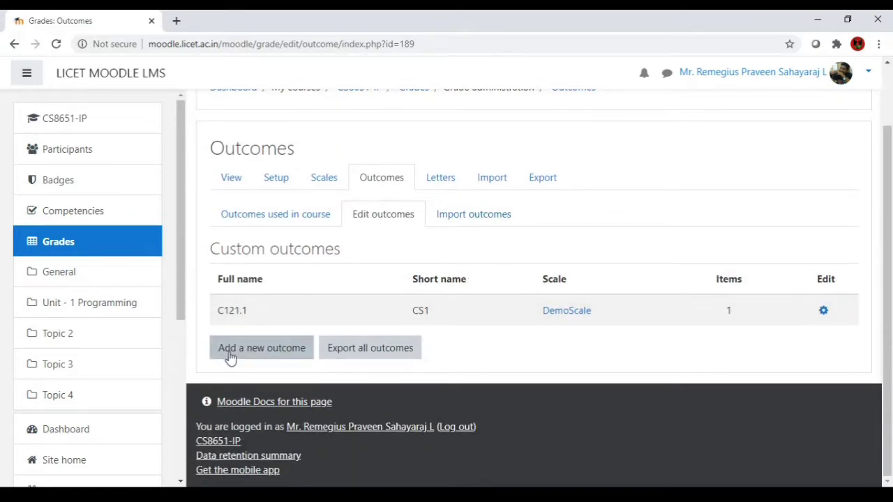
pyautogui.click(275, 356)
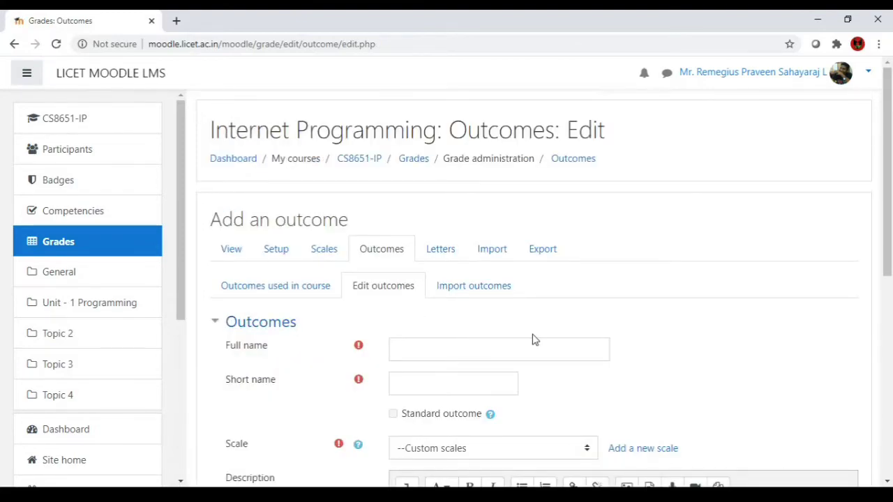
pyautogui.click(476, 351)
pyautogui.scroll(-2, 478, 353)
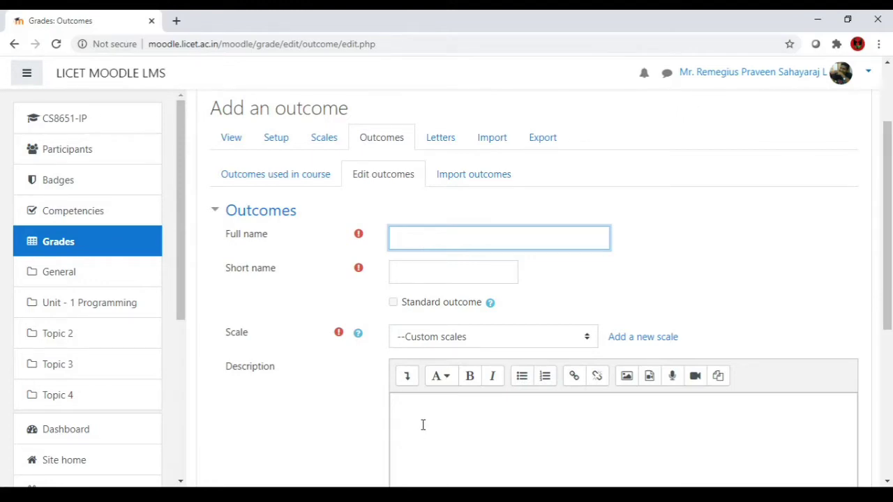
pyautogui.click(423, 424)
pyautogui.click(400, 238)
pyautogui.write('C')
pyautogui.scroll(-5, 636, 263)
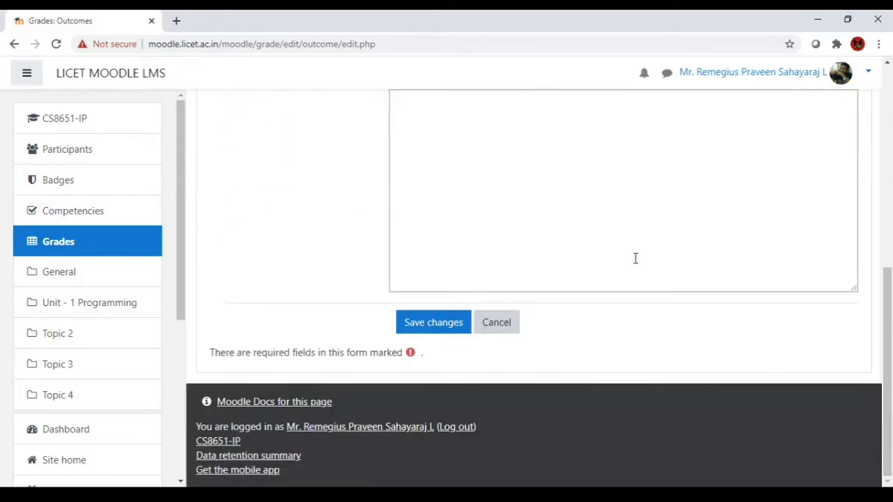
pyautogui.scroll(5, 635, 258)
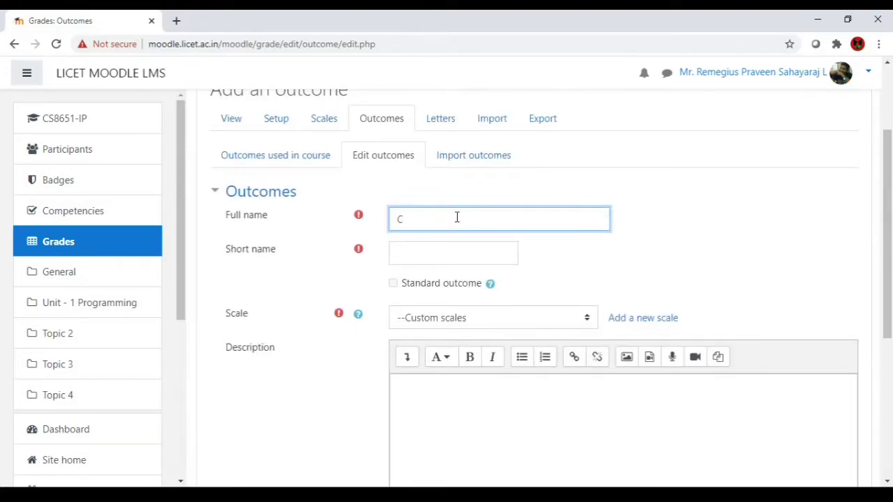
pyautogui.write('132.2')
# Step: Copy the full name C132.2 into the outcome's short name and choose DemoScale2 as its scale
pyautogui.click(417, 254)
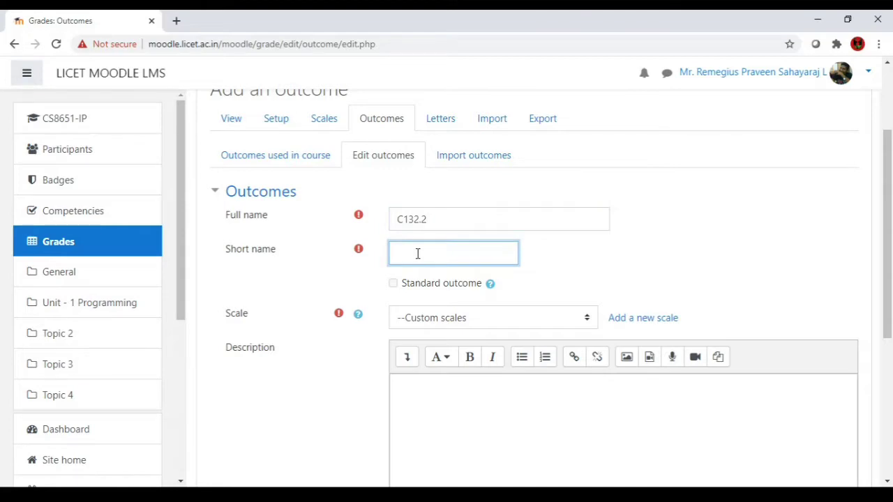
pyautogui.moveTo(430, 221); pyautogui.dragTo(395, 220)
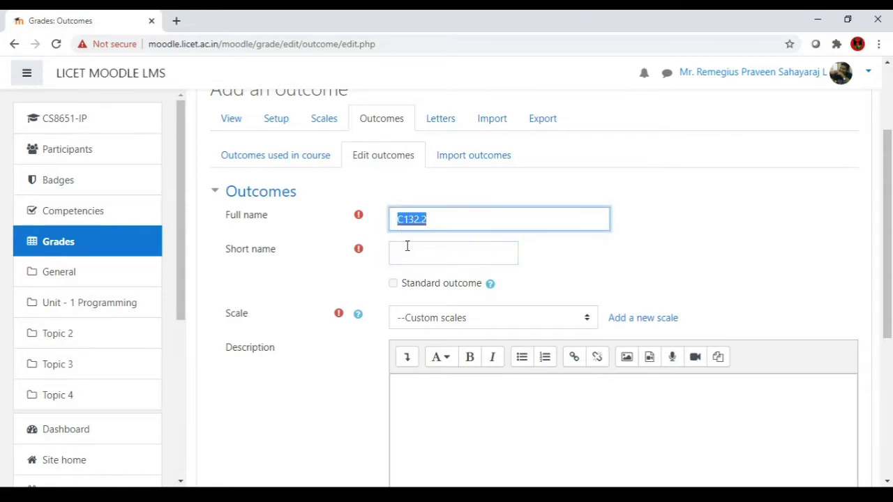
pyautogui.hotkey('ctrl', 'c')
pyautogui.click(411, 251)
pyautogui.hotkey('ctrl', 'v')
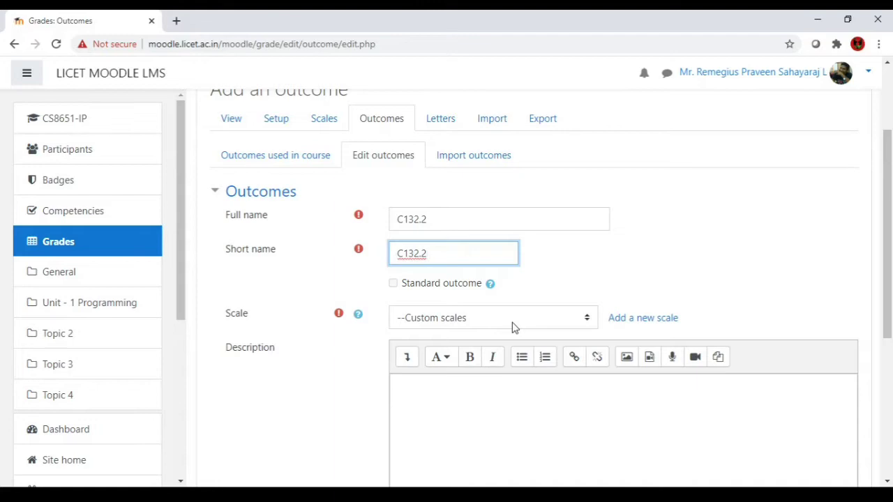
pyautogui.click(487, 318)
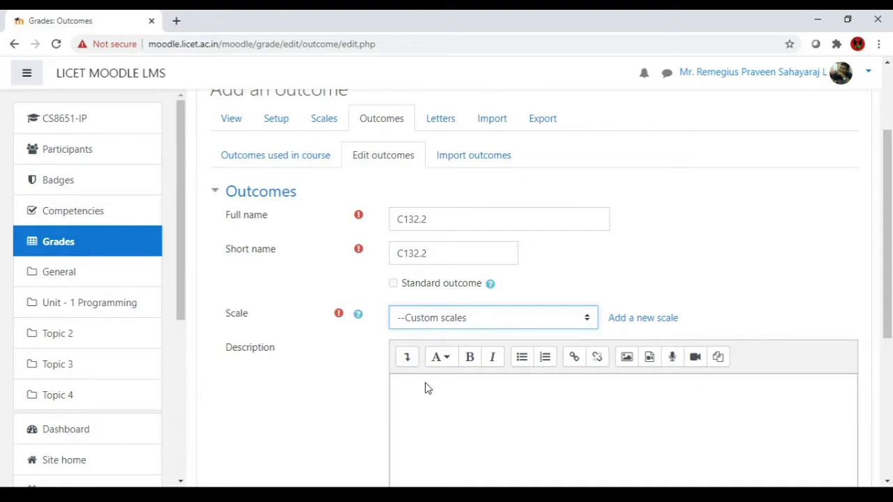
pyautogui.press('Down')
# Step: Describe the outcome as "The students will be able to create static webpages with images" and save it
pyautogui.click(467, 391)
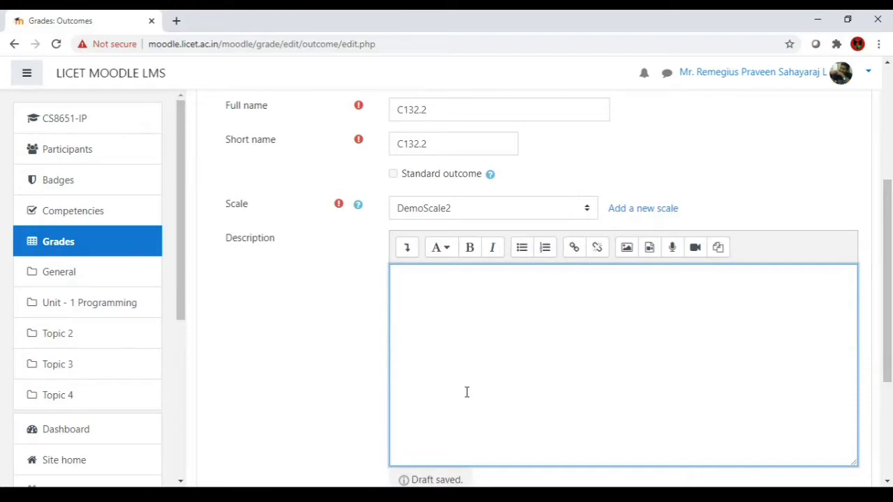
pyautogui.write('The students will be a')
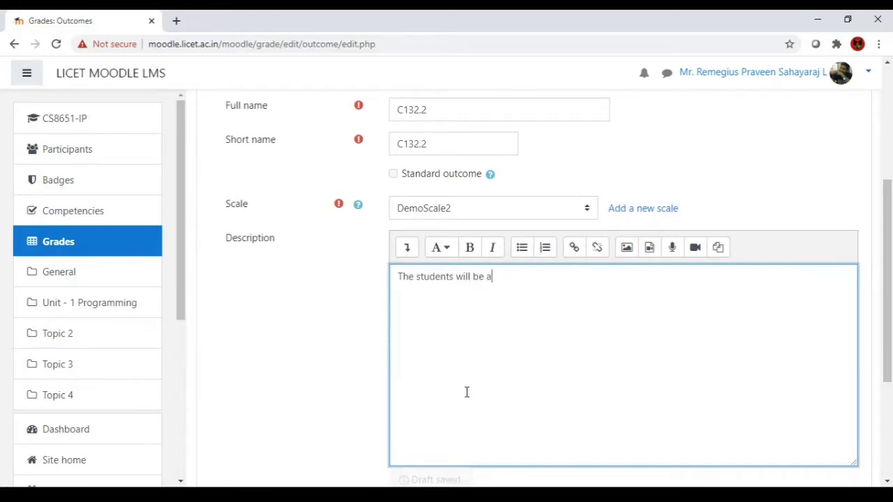
pyautogui.write('ble to create sta')
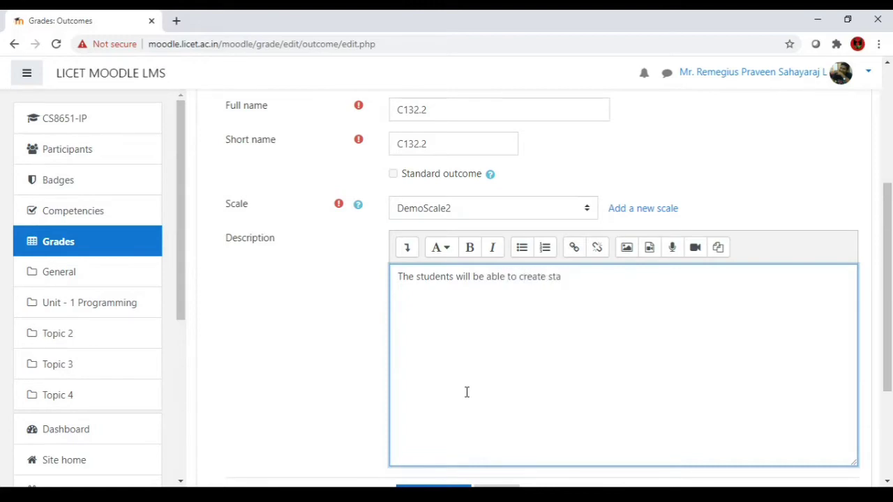
pyautogui.write('tic webpages ')
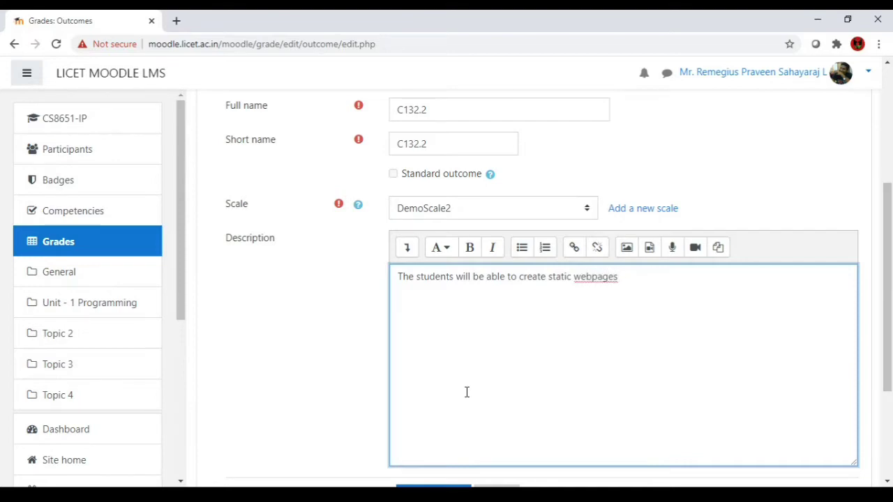
pyautogui.write('with images')
pyautogui.scroll(-1, 572, 341)
pyautogui.scroll(2, 573, 341)
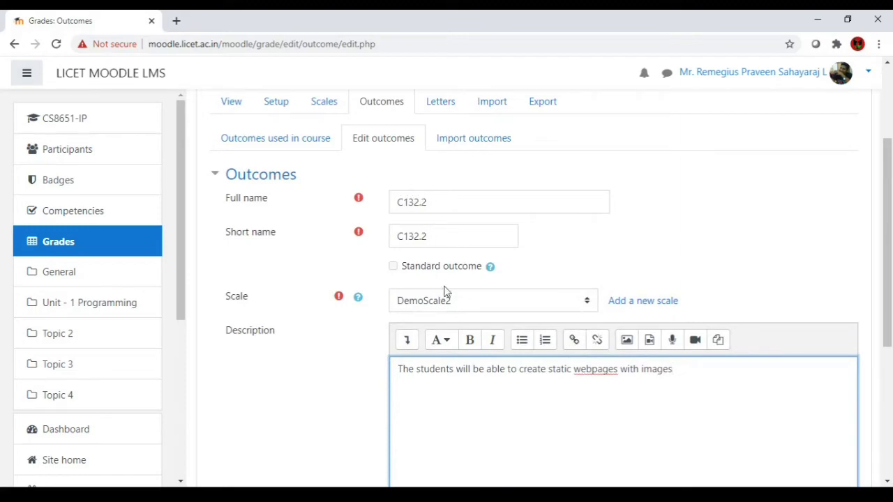
pyautogui.scroll(-1, 534, 397)
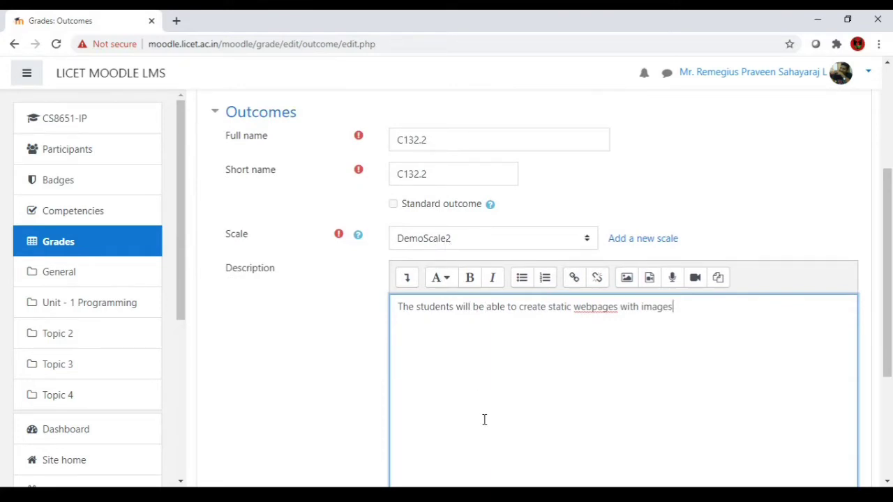
pyautogui.scroll(-3, 484, 419)
pyautogui.click(442, 323)
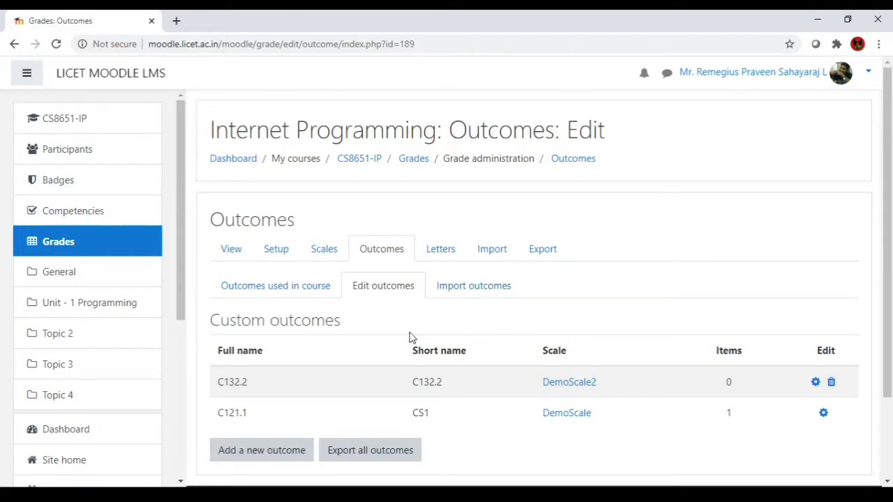
# Step: Open the settings of Assignment 2 in the Unit - 1 Programming section for editing
pyautogui.scroll(-3, 408, 338)
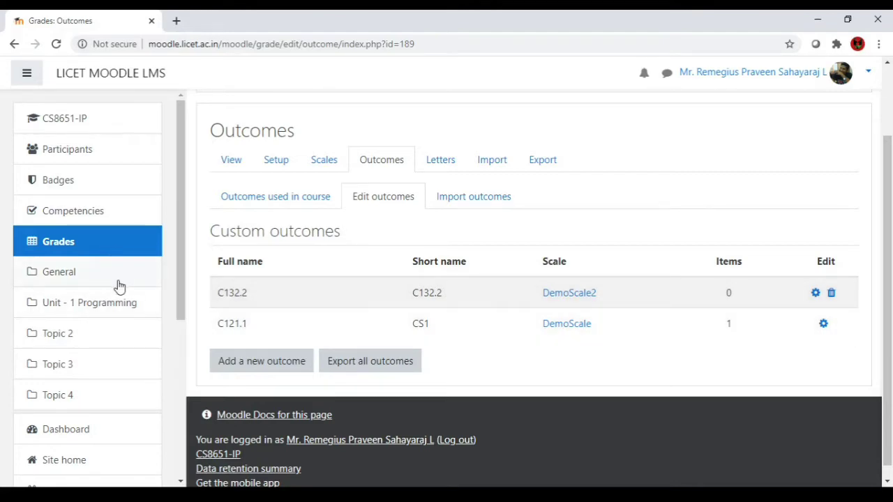
pyautogui.click(80, 305)
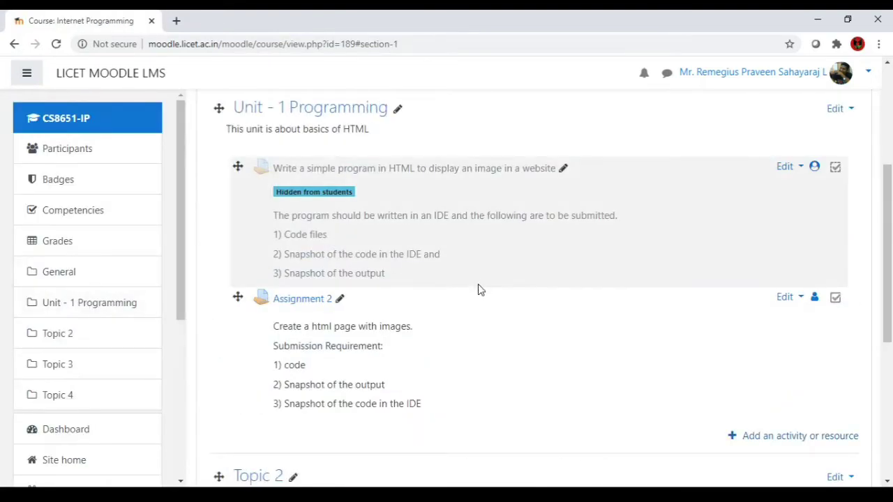
pyautogui.scroll(-2, 478, 290)
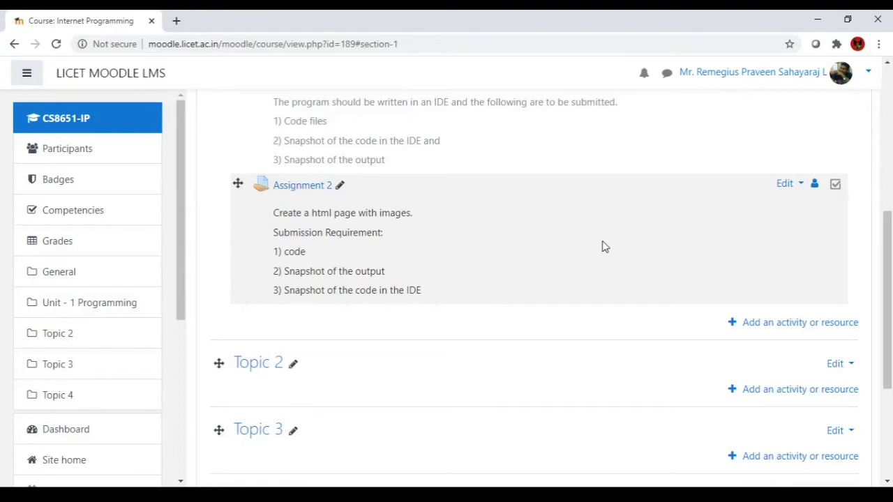
pyautogui.click(801, 187)
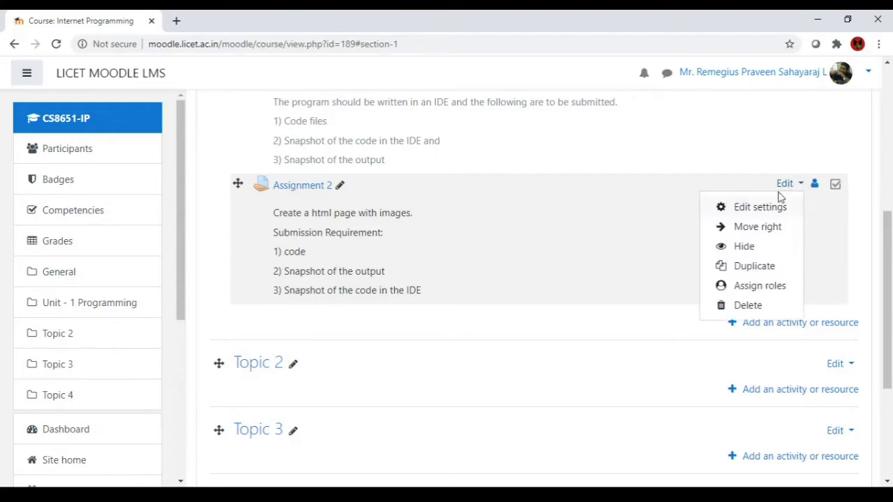
pyautogui.click(743, 215)
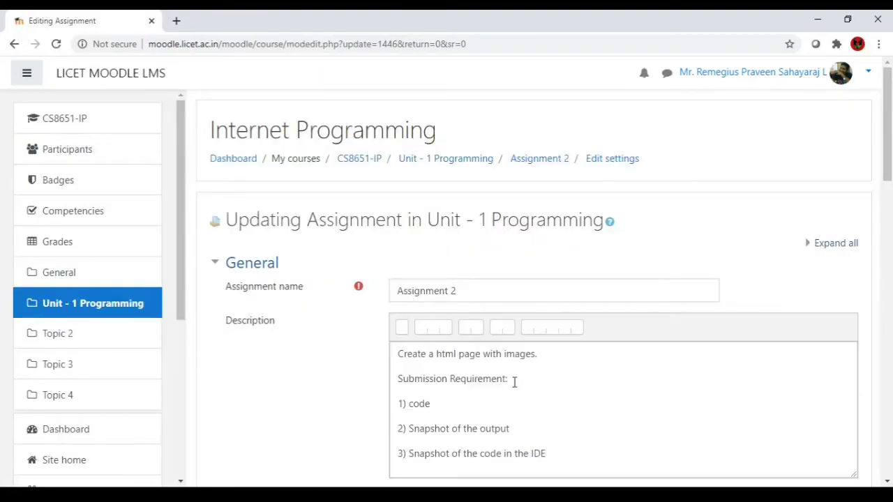
# Step: Assign the outcome C132.2 to Assignment 2 in its outcome settings
pyautogui.scroll(-2, 498, 342)
pyautogui.scroll(-4, 361, 342)
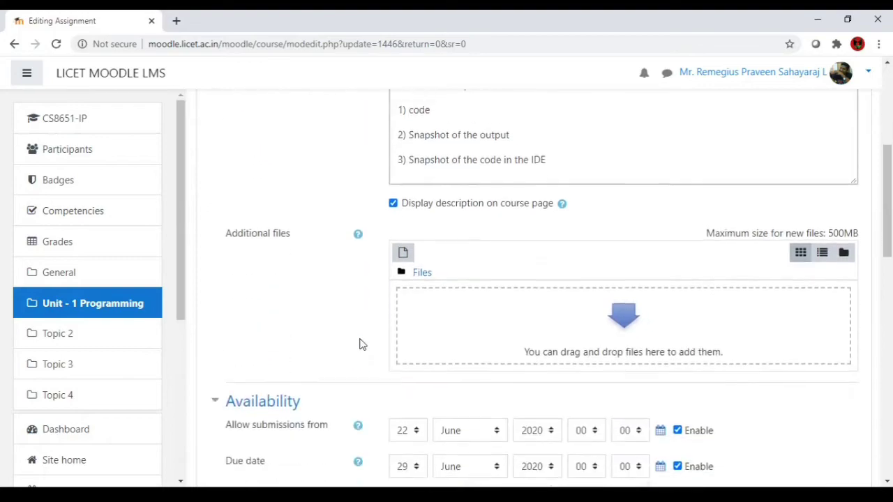
pyautogui.scroll(4, 361, 342)
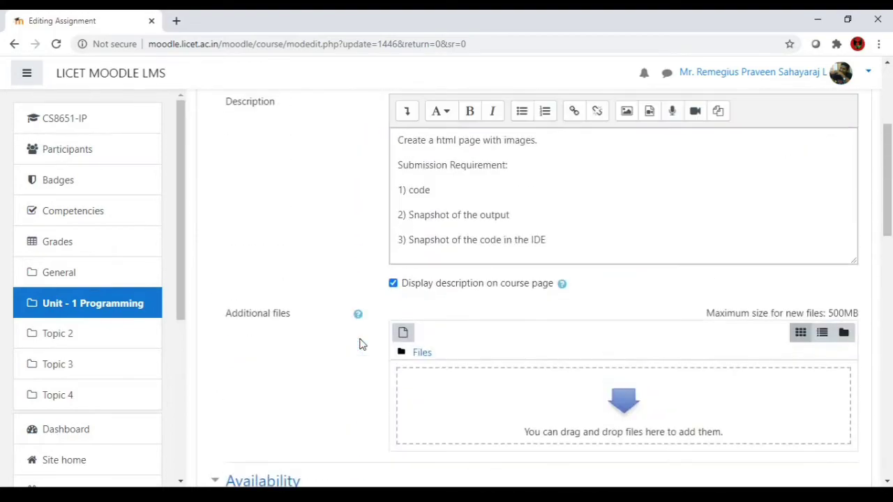
pyautogui.scroll(2, 361, 343)
pyautogui.scroll(-12, 361, 343)
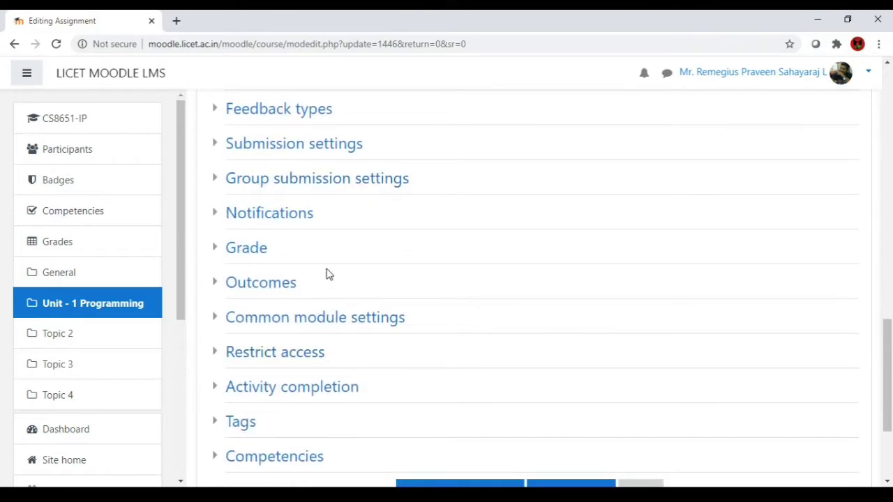
pyautogui.scroll(-2, 328, 274)
pyautogui.click(218, 202)
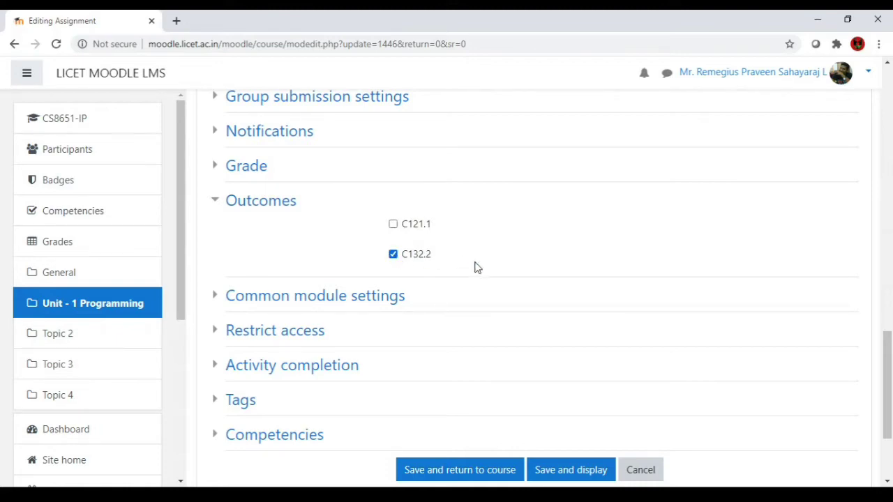
pyautogui.scroll(-1, 477, 268)
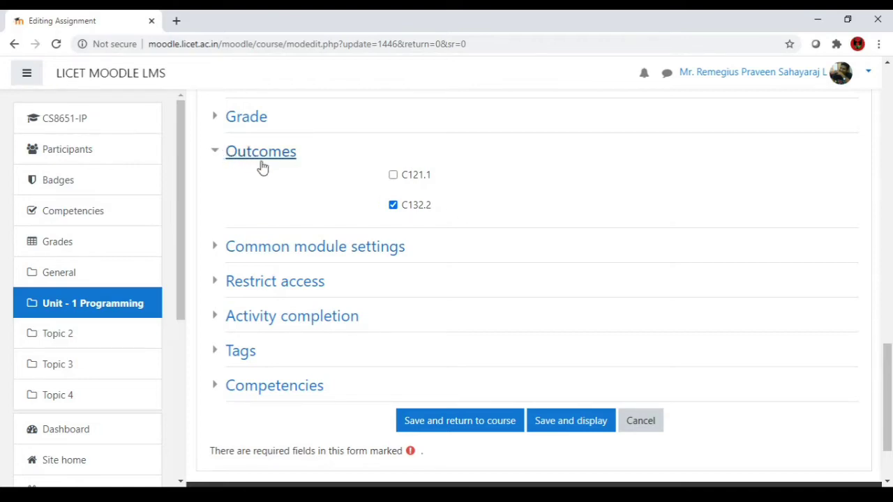
pyautogui.scroll(3, 301, 180)
pyautogui.scroll(-2, 301, 182)
pyautogui.scroll(-1, 301, 182)
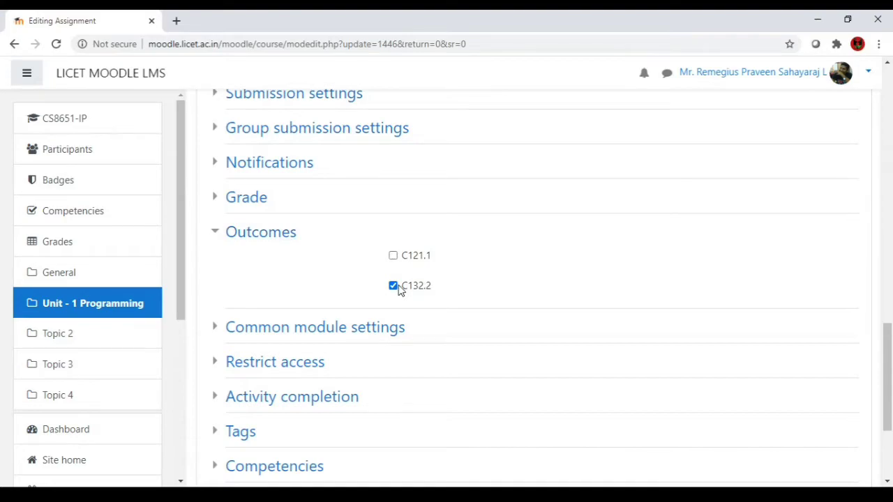
# Step: Save the changed settings of Assignment 2 and return to the course page
pyautogui.scroll(-2, 398, 291)
pyautogui.click(497, 394)
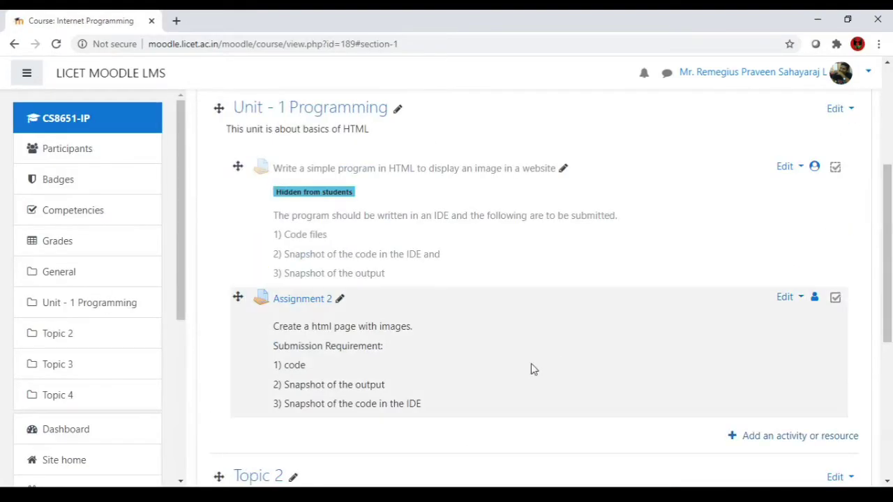
# Step: Start adding a new Assignment activity to the Unit - 1 Programming section
pyautogui.scroll(-3, 460, 344)
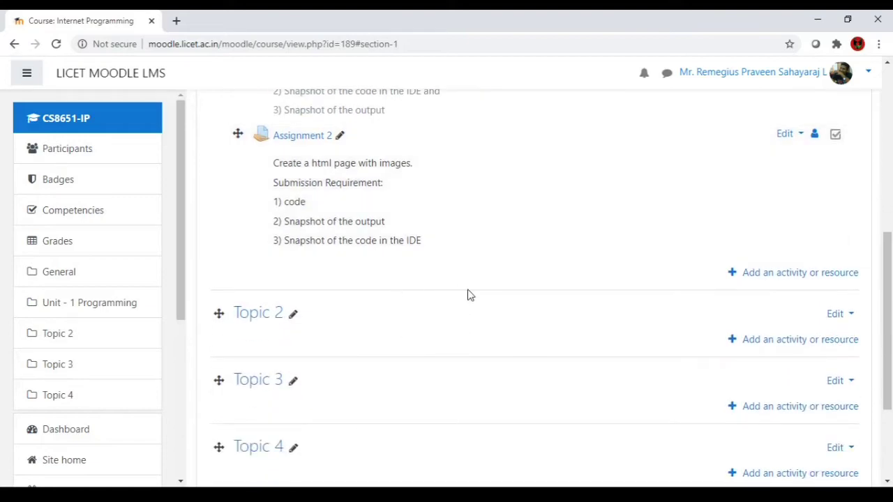
pyautogui.scroll(2, 467, 295)
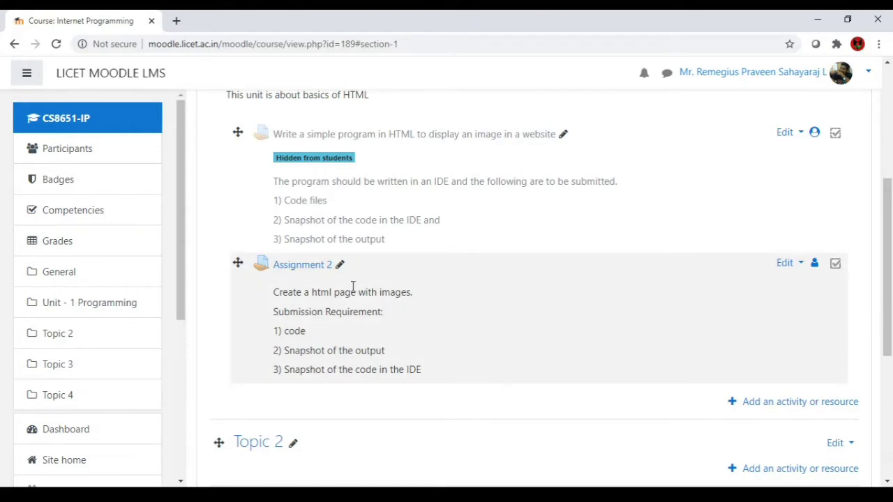
pyautogui.scroll(-3, 353, 286)
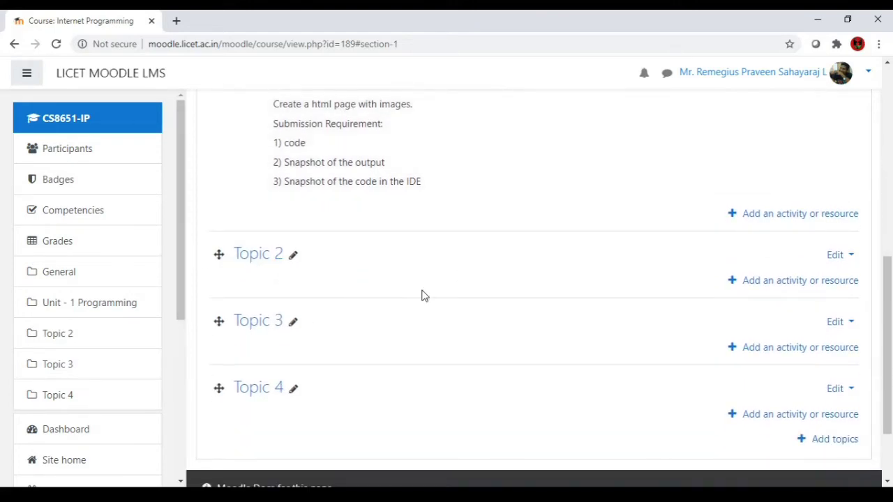
pyautogui.scroll(1, 422, 296)
pyautogui.scroll(-2, 422, 296)
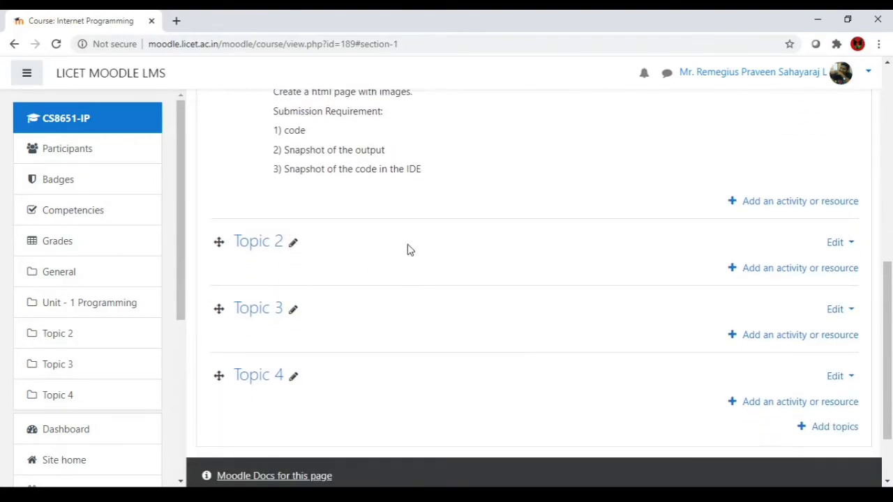
pyautogui.scroll(2, 412, 252)
pyautogui.click(756, 321)
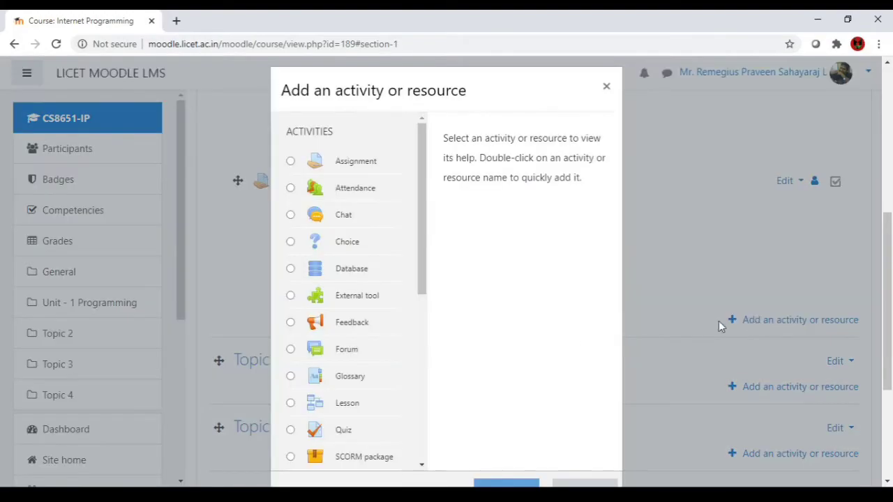
pyautogui.click(344, 169)
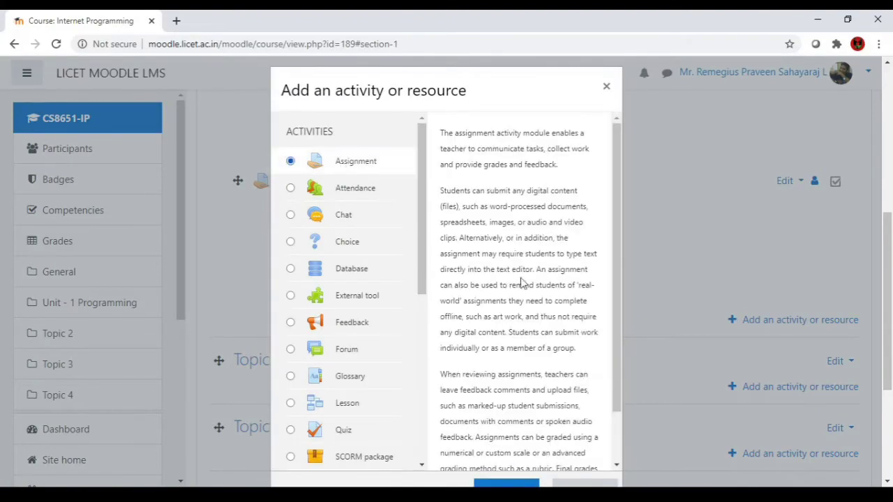
pyautogui.scroll(-2, 522, 283)
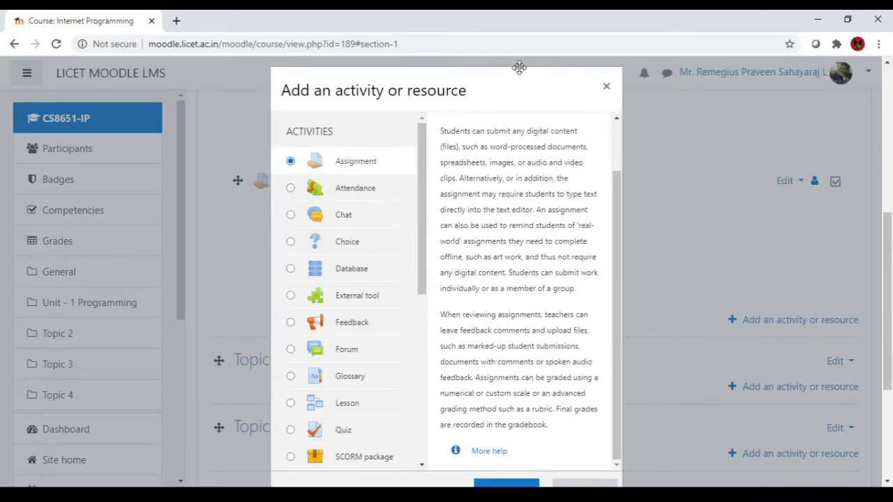
pyautogui.scroll(-1, 516, 70)
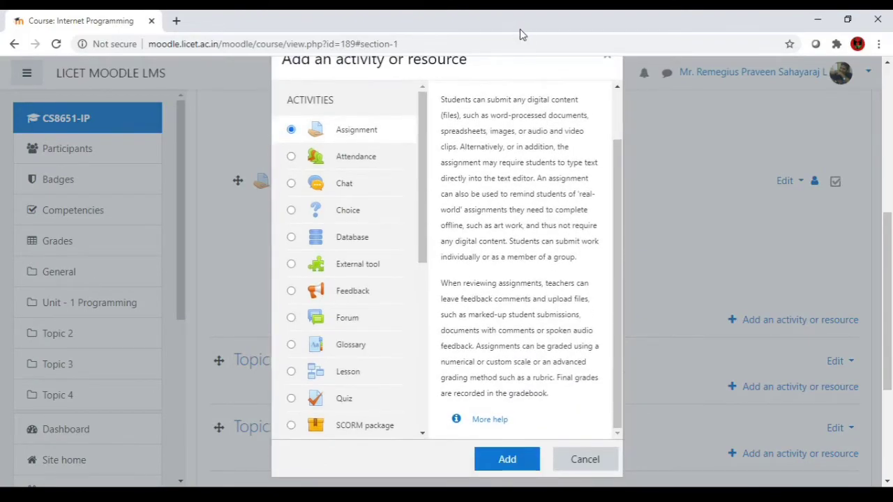
pyautogui.click(508, 458)
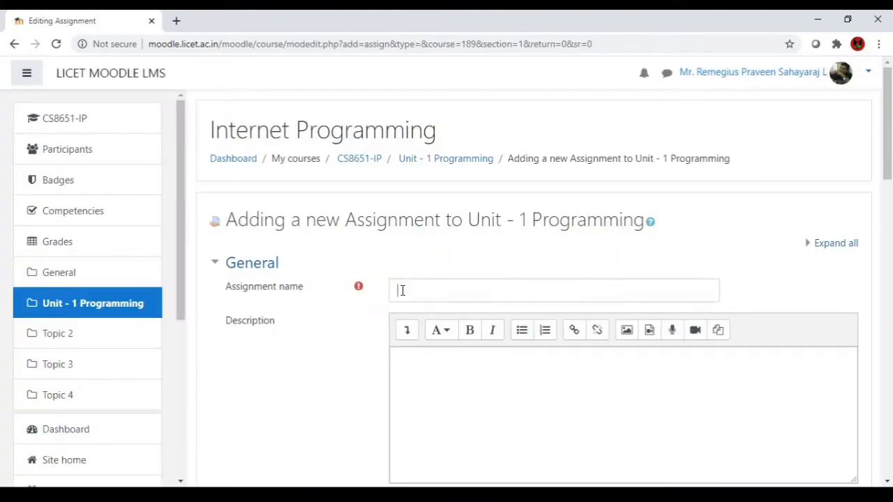
# Step: Name the new assignment "Assignment 3" and describe it as "Create a web page with static images and upload your code."
pyautogui.click(402, 290)
pyautogui.write('Assignment 3')
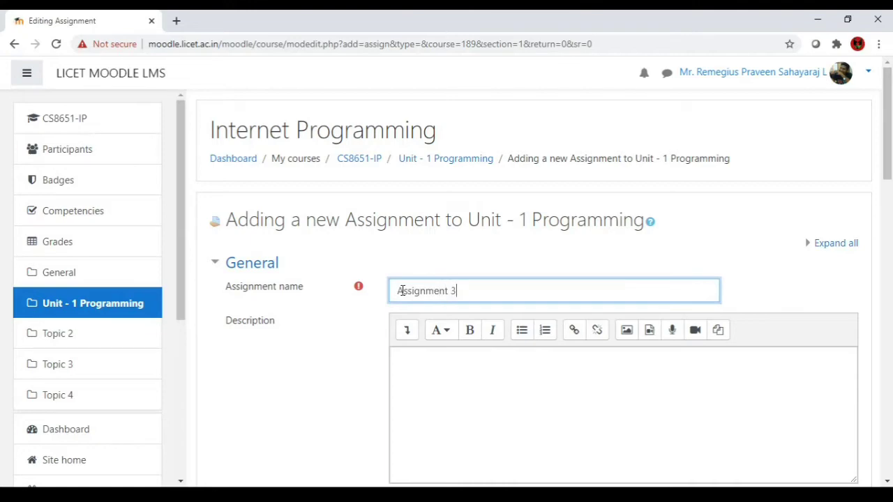
pyautogui.press('Tab')
pyautogui.press('Tab')
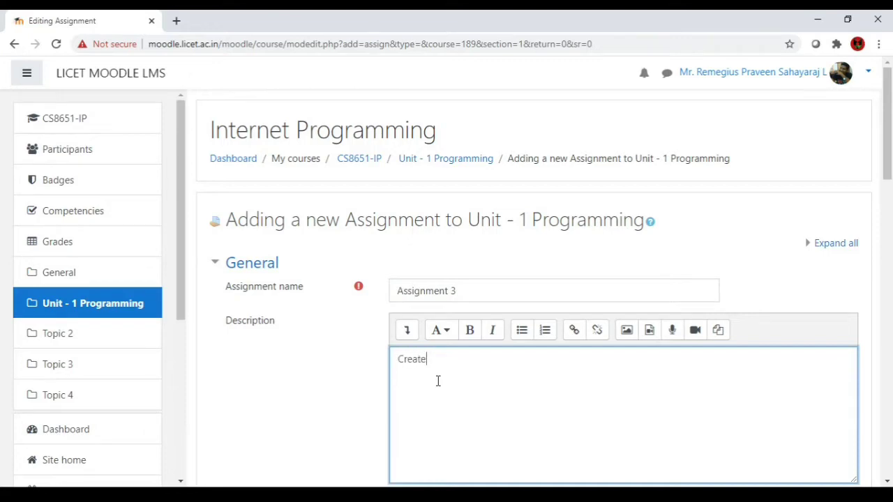
pyautogui.write('Create a webpage with static images')
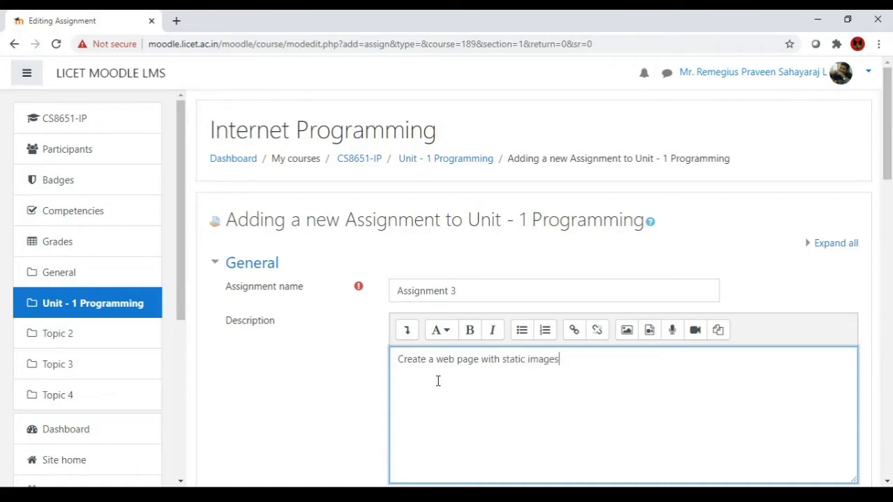
pyautogui.scroll(-3, 438, 381)
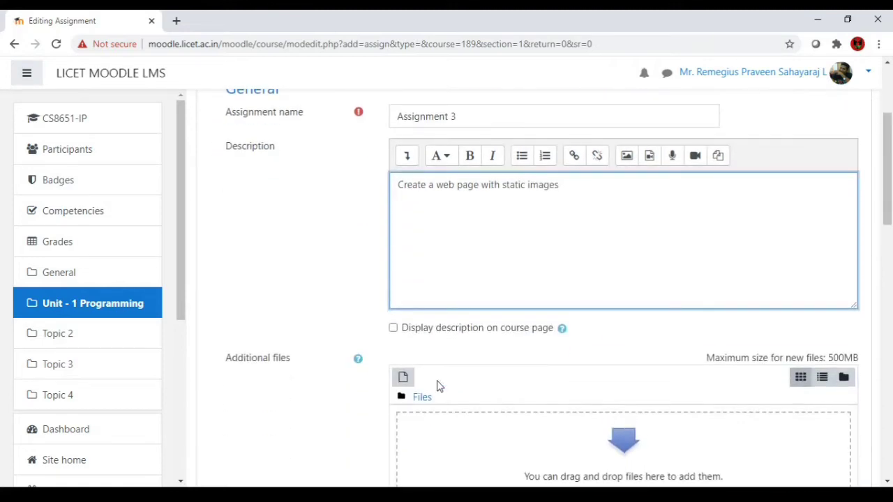
pyautogui.write('and upl')
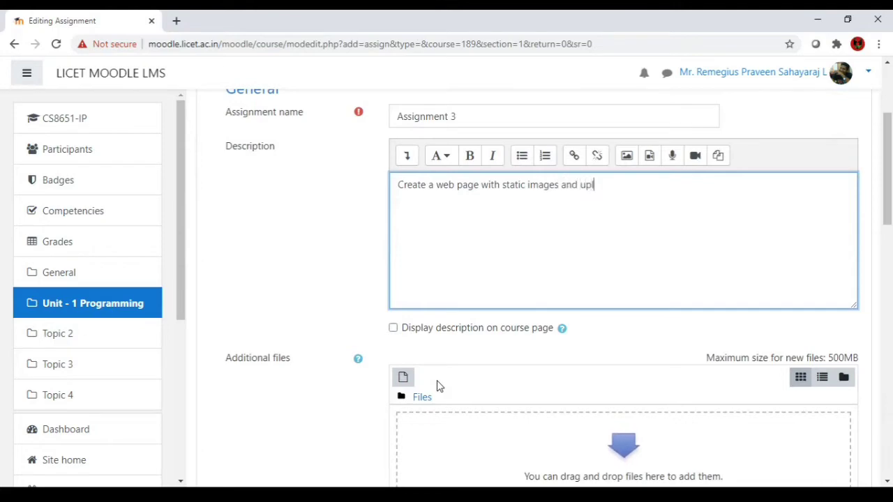
pyautogui.write('oad your co')
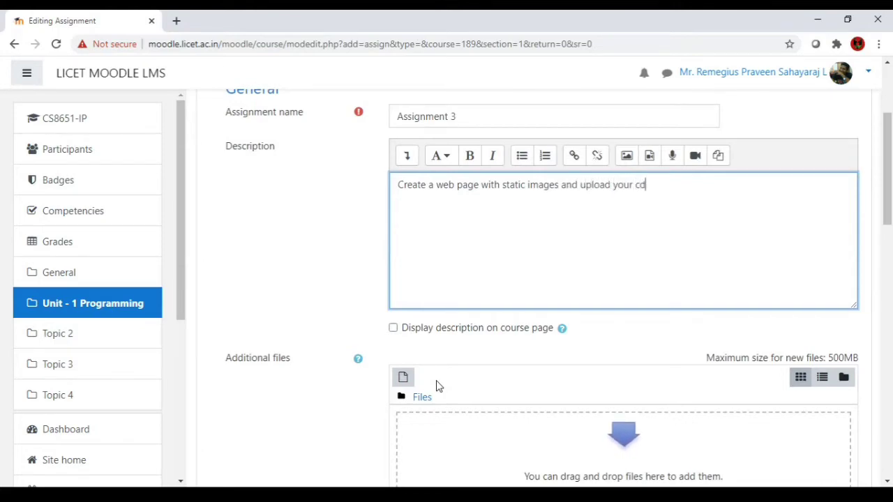
pyautogui.press('BackSpace')
pyautogui.write('od')
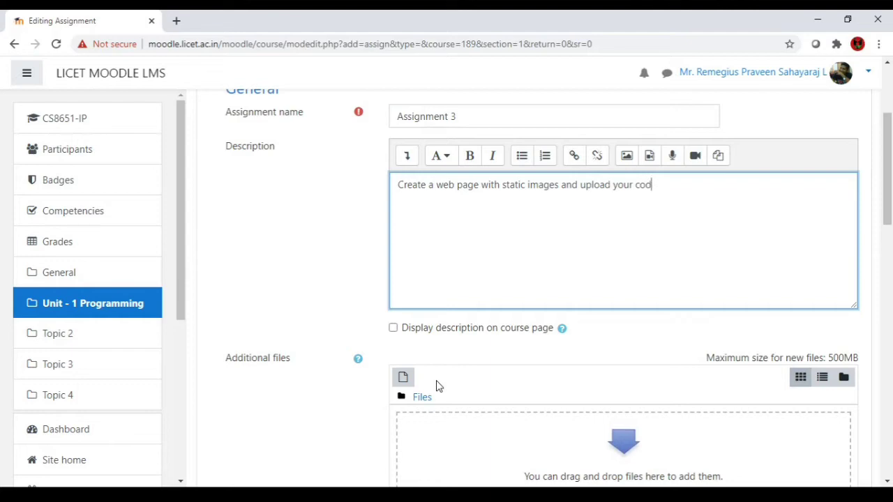
pyautogui.write('e.')
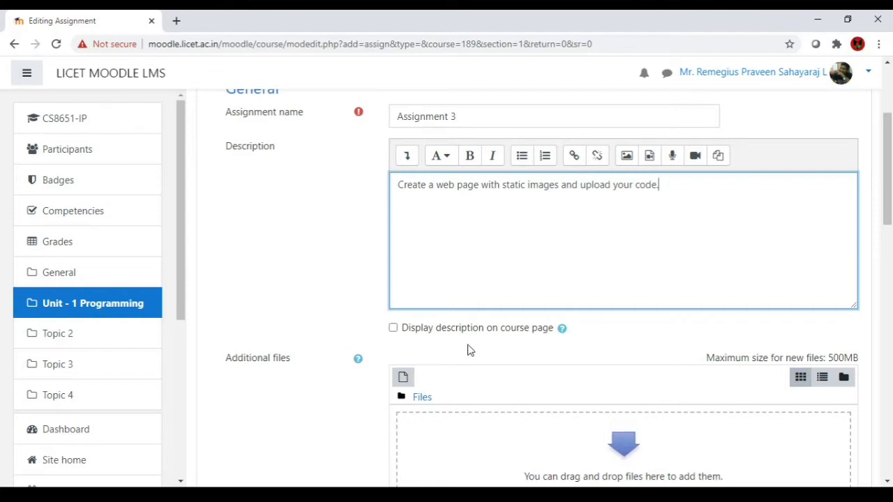
# Step: Insert "(2 images)" after "static images" in the description and have the description displayed on the course page
pyautogui.scroll(-2, 520, 362)
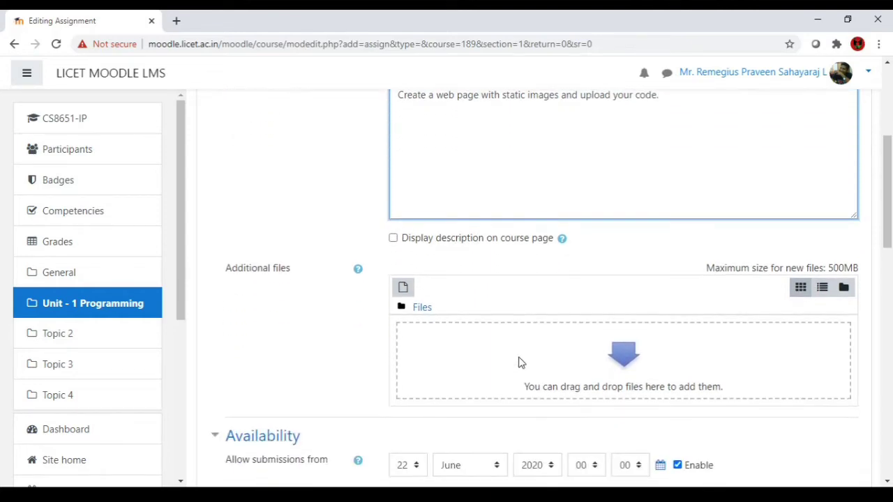
pyautogui.scroll(2, 568, 158)
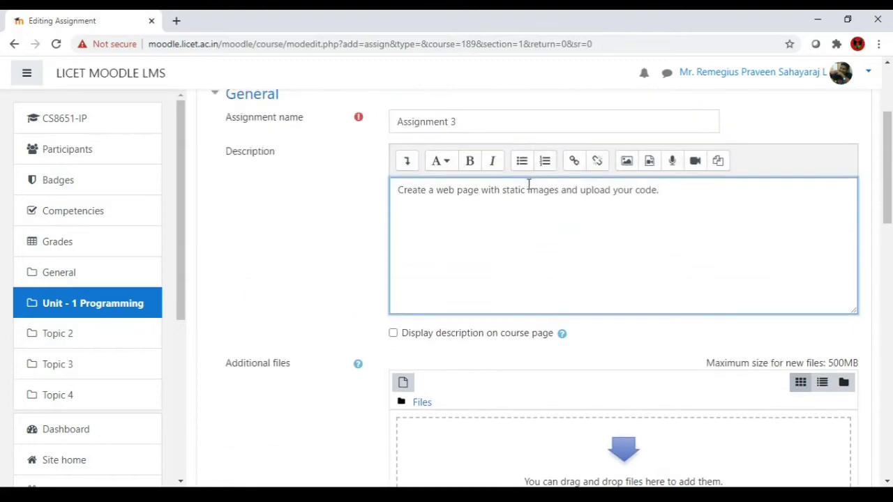
pyautogui.click(558, 189)
pyautogui.write('(2 ')
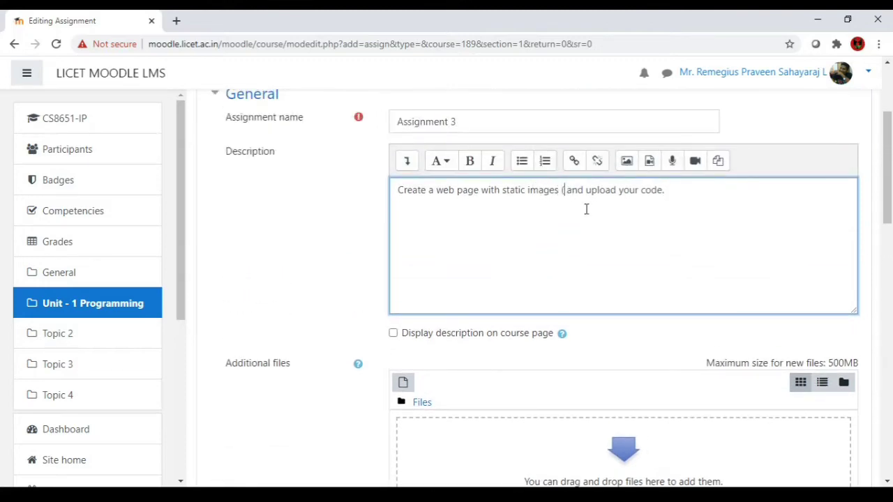
pyautogui.write('images)')
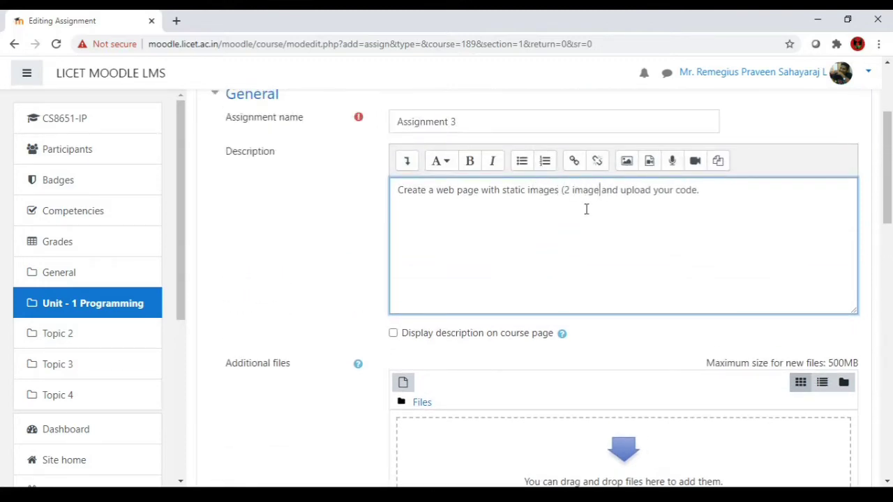
pyautogui.scroll(-2, 544, 217)
pyautogui.click(393, 258)
# Step: Disable the grading reminder date in the assignment's availability settings
pyautogui.scroll(-3, 358, 358)
pyautogui.scroll(-4, 421, 272)
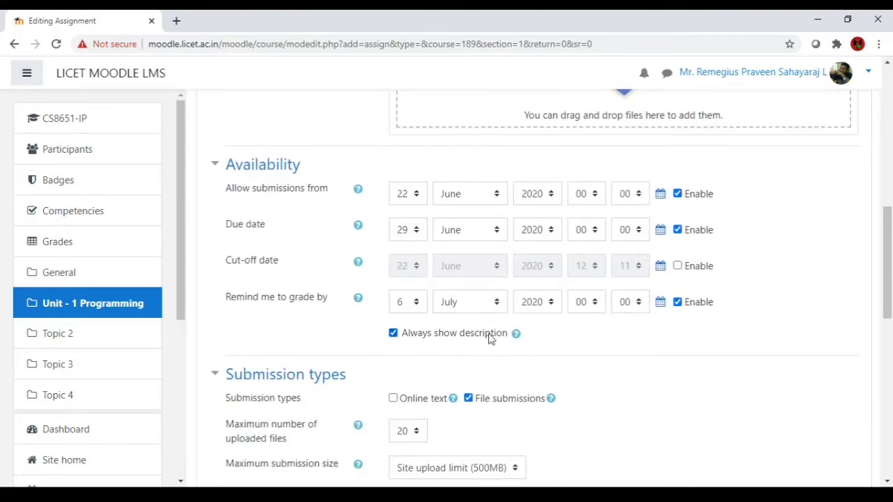
pyautogui.click(679, 306)
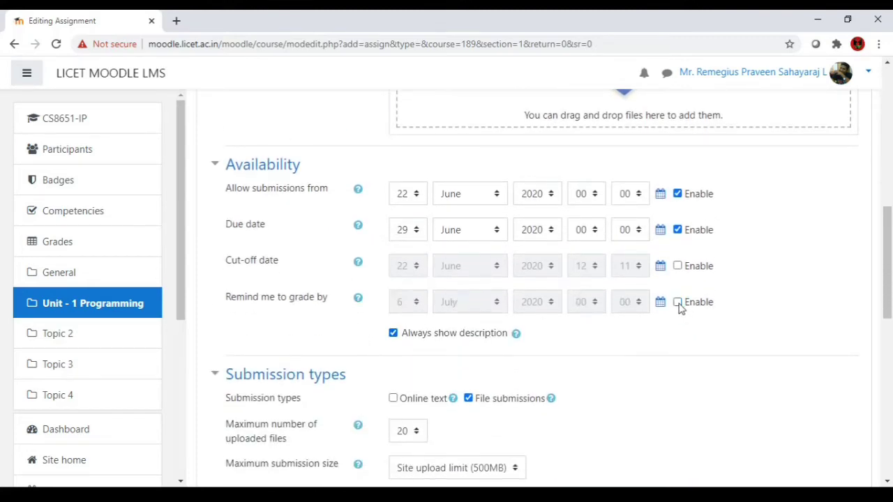
# Step: Limit submissions to a maximum of 2 uploaded files and a maximum submission size of 1MB
pyautogui.scroll(-3, 474, 361)
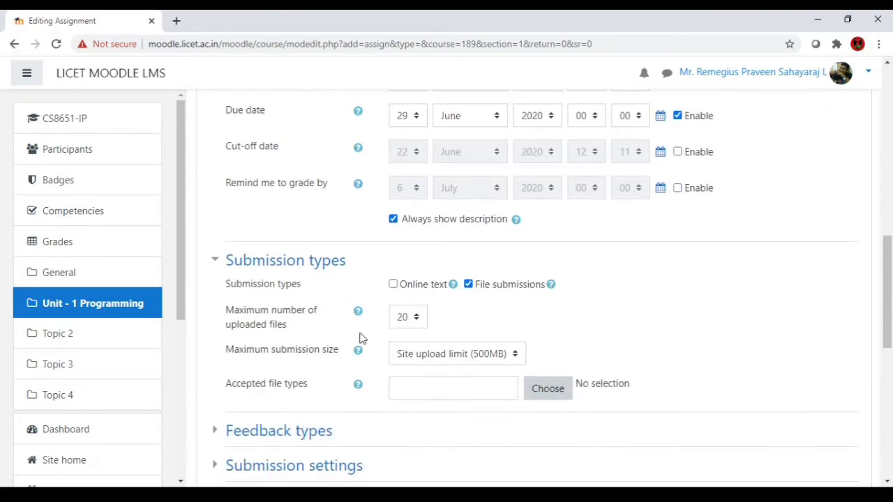
pyautogui.click(417, 316)
pyautogui.click(448, 355)
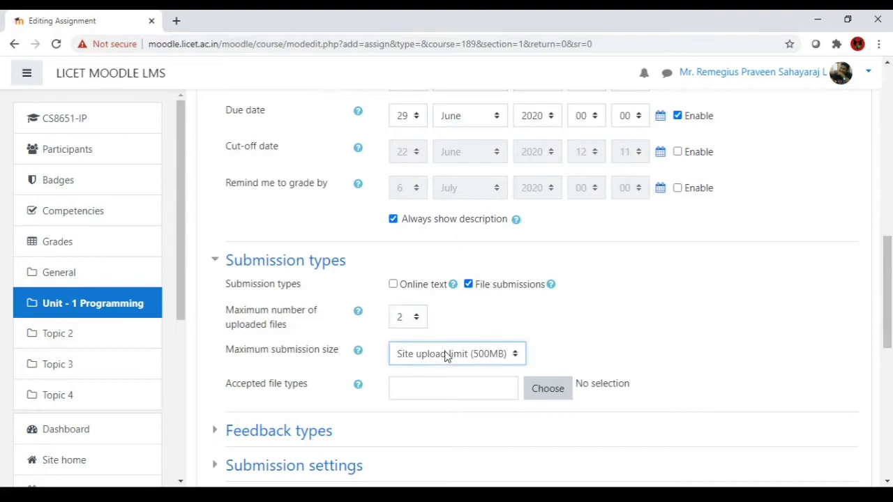
pyautogui.click(426, 248)
# Step: Set the assignment's grade type to Scale using DemoScale2, keeping Simple direct grading as the grading method
pyautogui.scroll(-3, 684, 368)
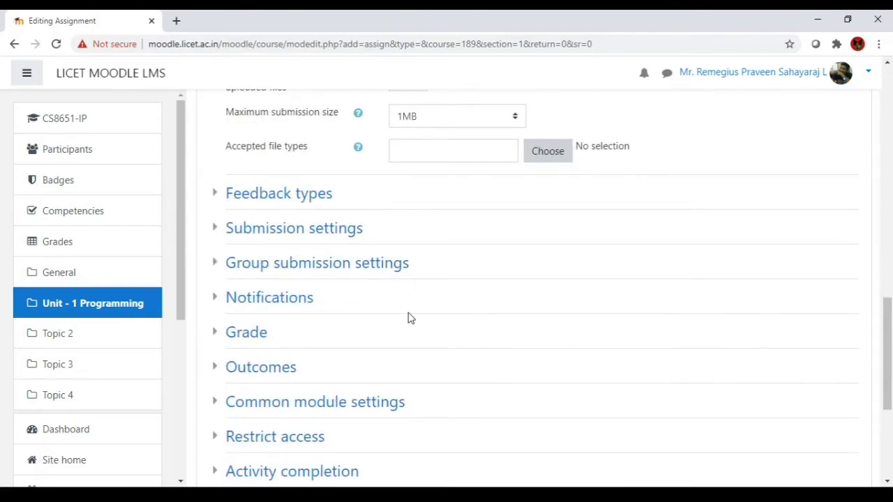
pyautogui.scroll(-1, 410, 318)
pyautogui.click(225, 258)
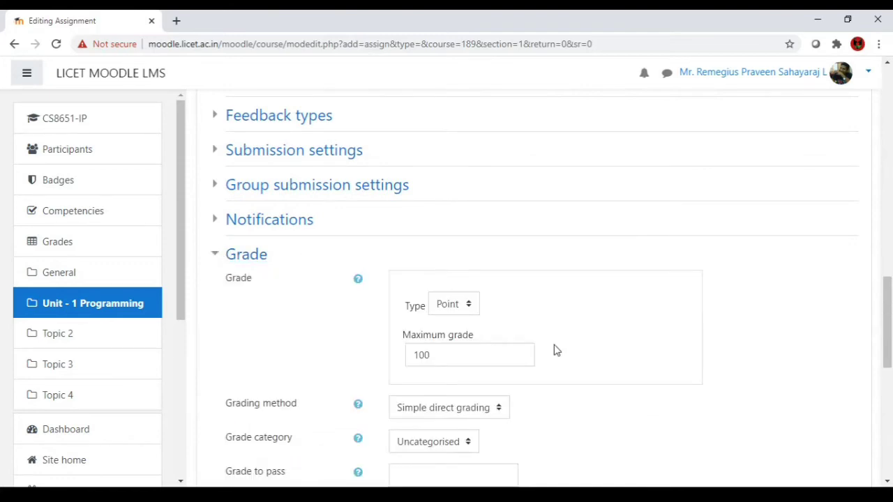
pyautogui.click(469, 305)
pyautogui.click(461, 355)
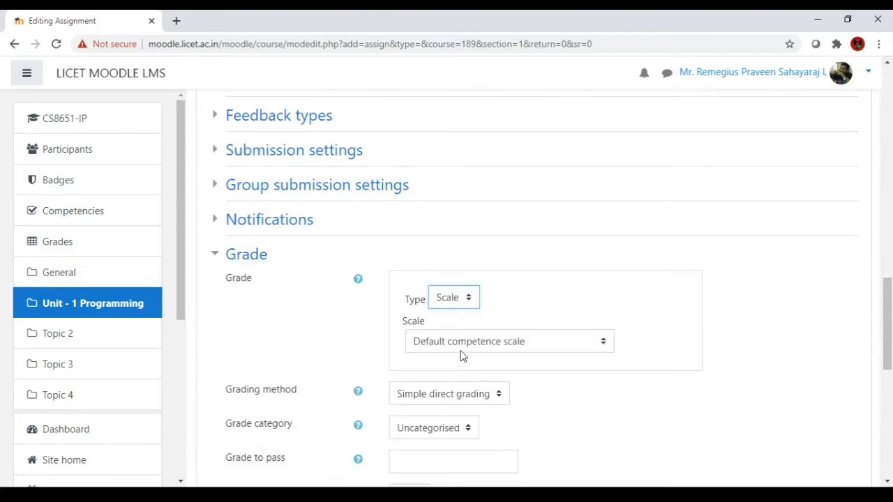
pyautogui.click(479, 349)
pyautogui.click(464, 431)
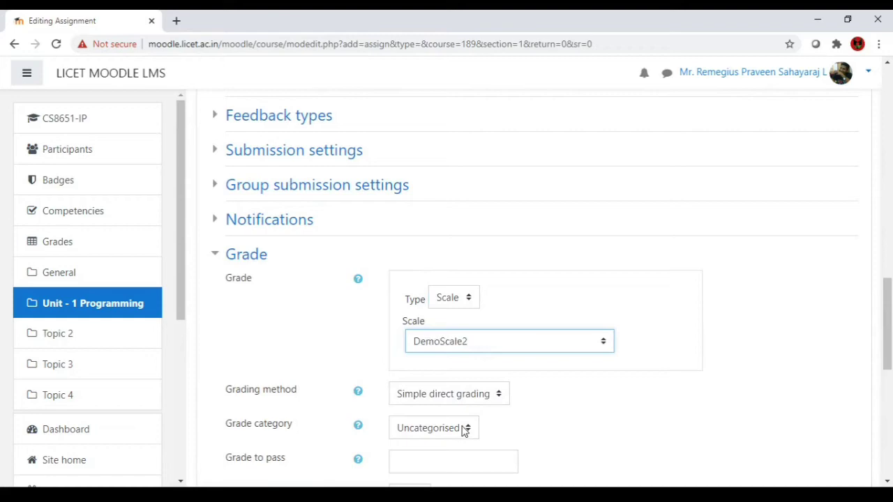
pyautogui.scroll(-3, 736, 359)
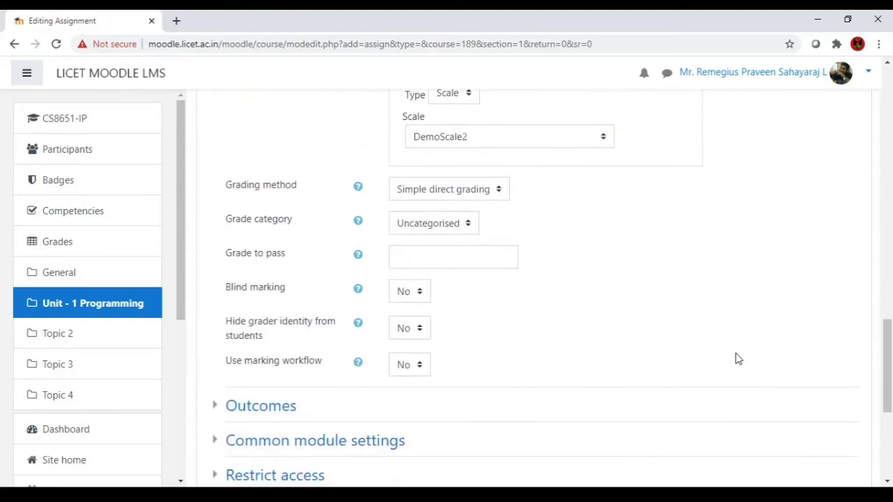
pyautogui.click(486, 194)
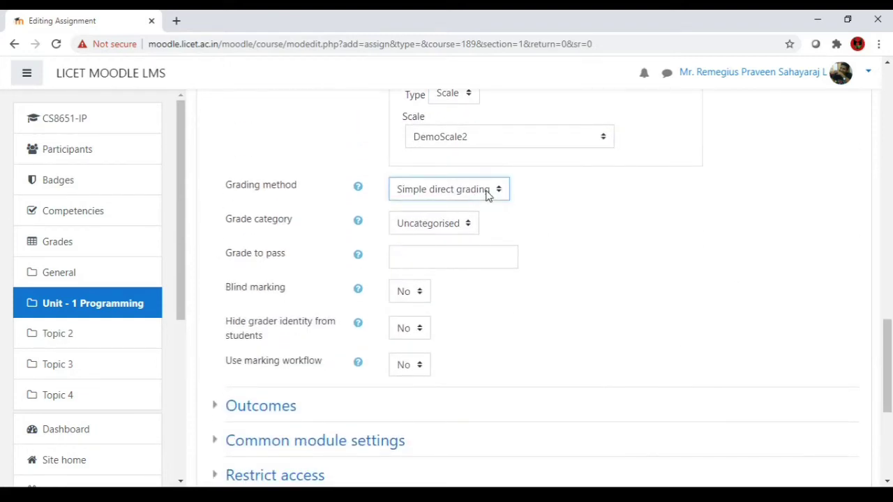
pyautogui.click(560, 217)
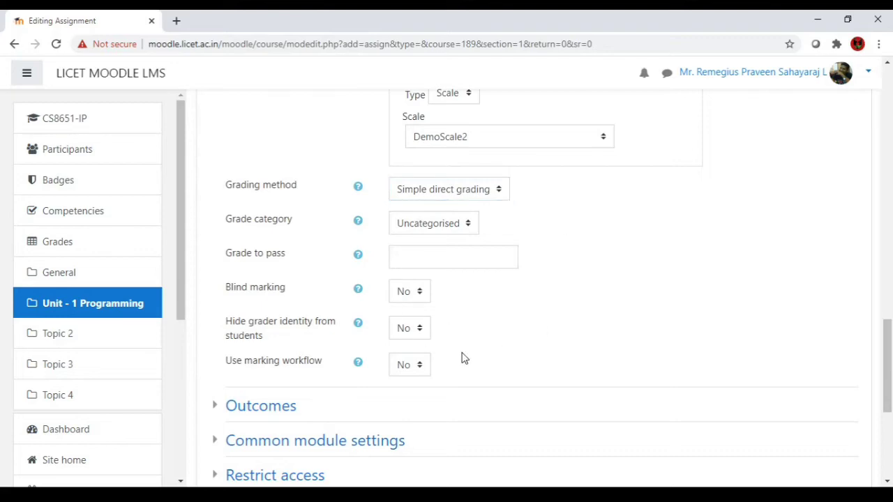
# Step: Link Assignment 3 to outcome C132.2, then save the assignment and display it
pyautogui.scroll(-2, 463, 359)
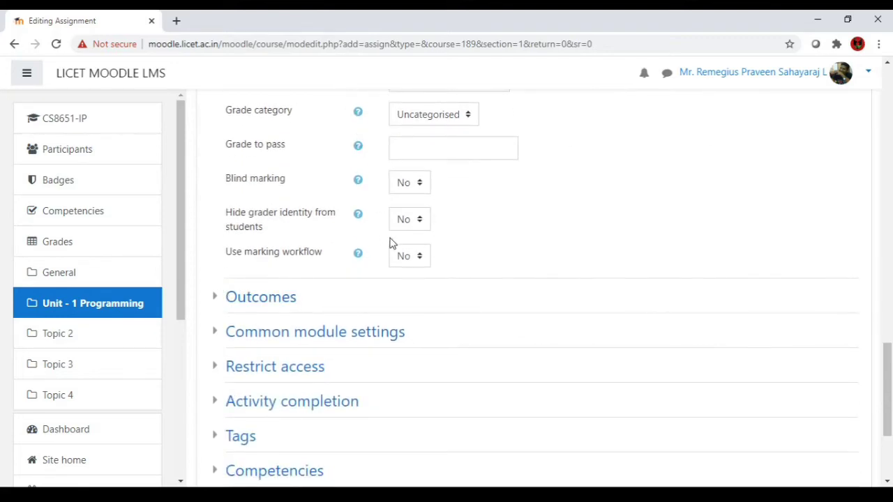
pyautogui.click(217, 299)
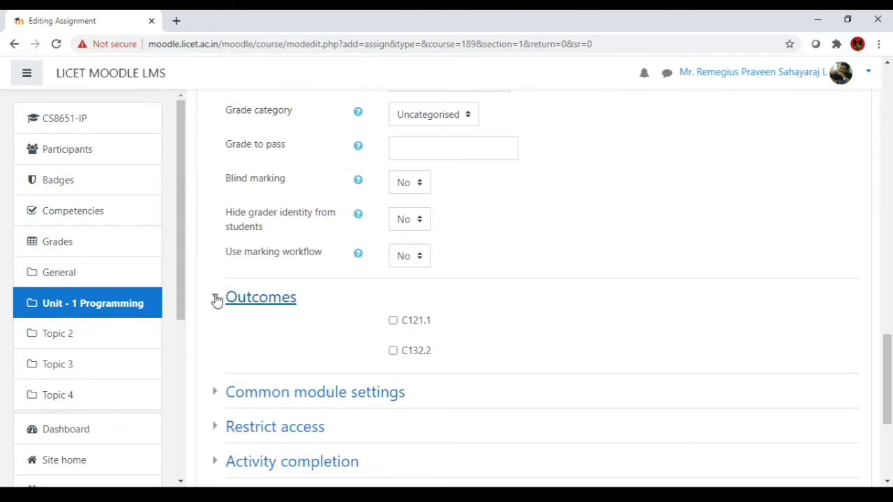
pyautogui.click(394, 352)
pyautogui.scroll(-4, 580, 358)
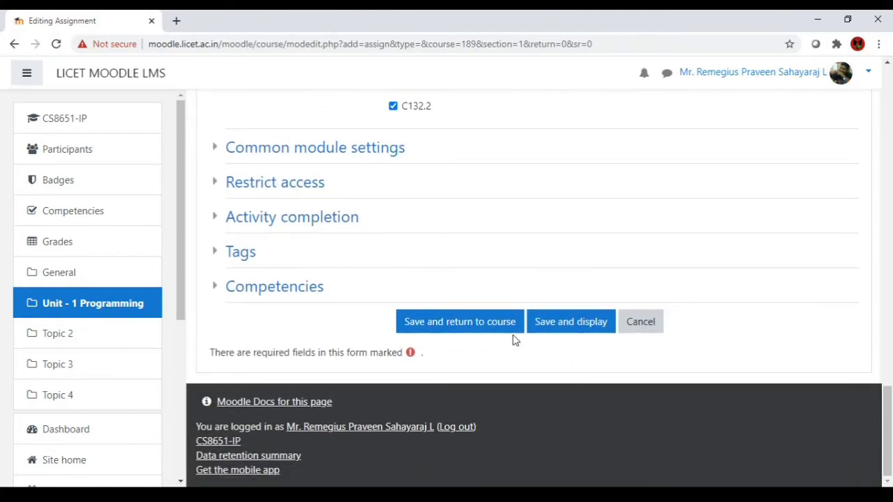
pyautogui.click(566, 325)
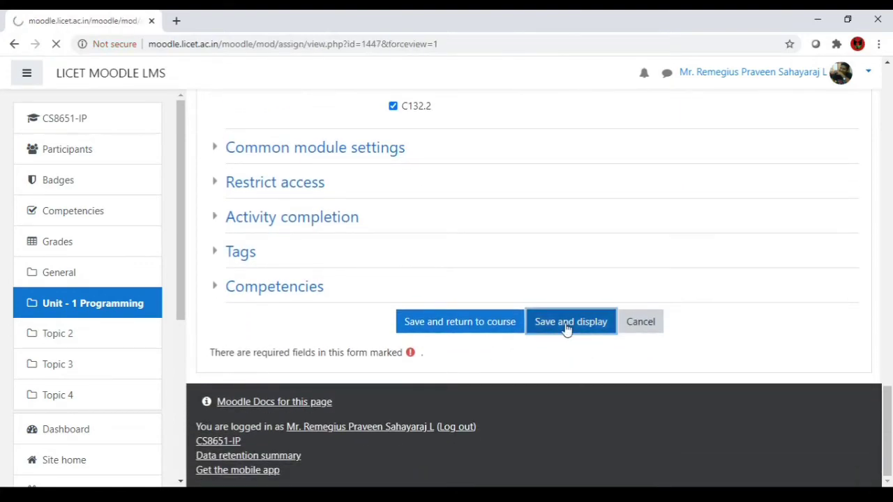
pyautogui.scroll(-2, 616, 416)
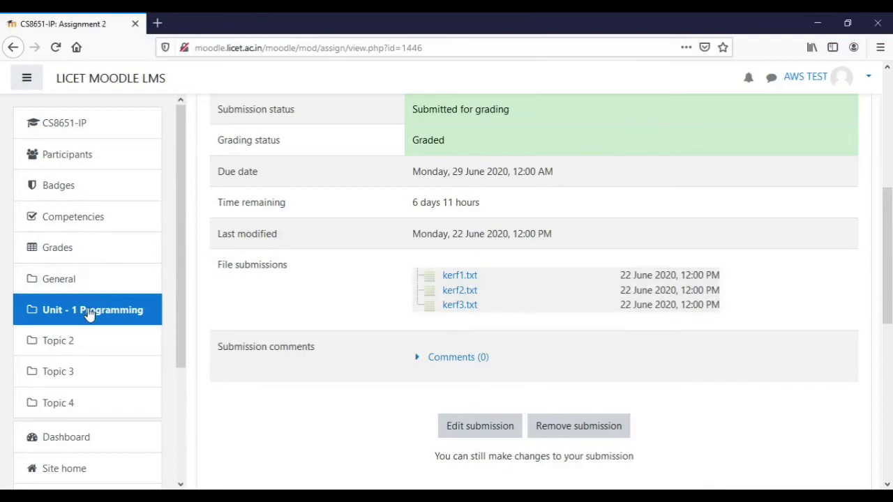
# Step: In the test student's account, open Assignment 3 in Unit - 1 Programming and start adding a submission
pyautogui.click(89, 314)
pyautogui.scroll(-2, 342, 375)
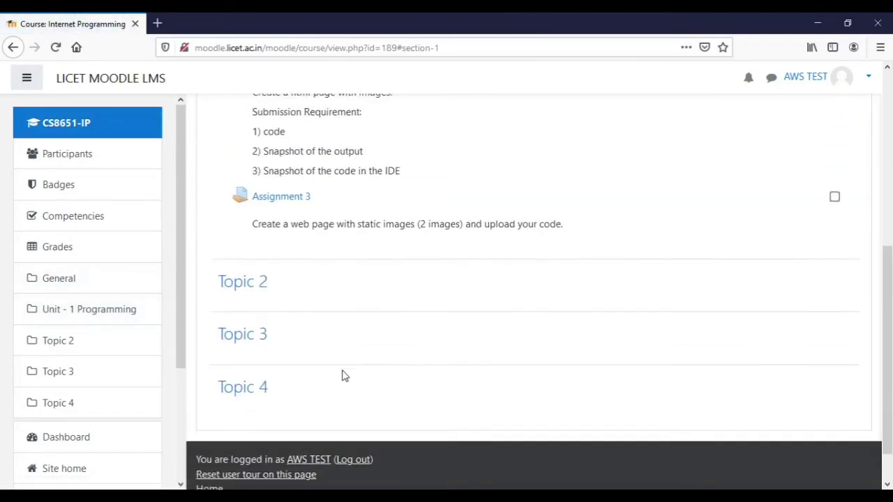
pyautogui.click(288, 199)
pyautogui.scroll(-3, 504, 345)
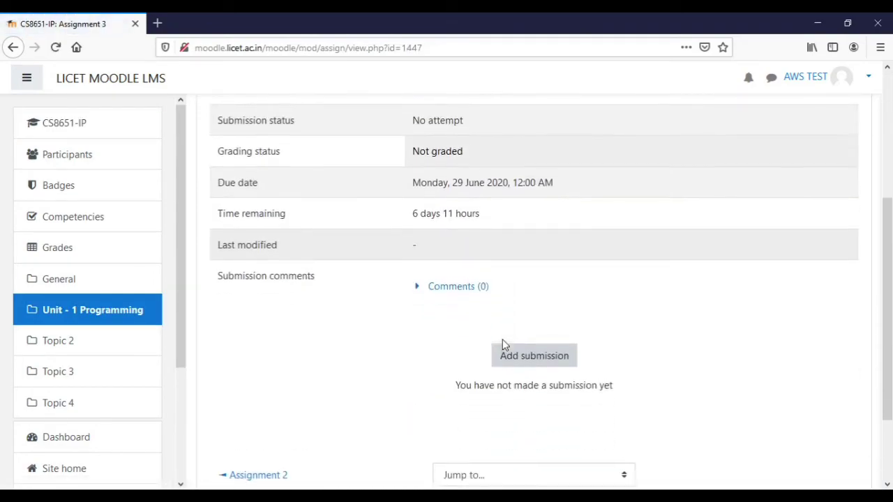
pyautogui.click(549, 359)
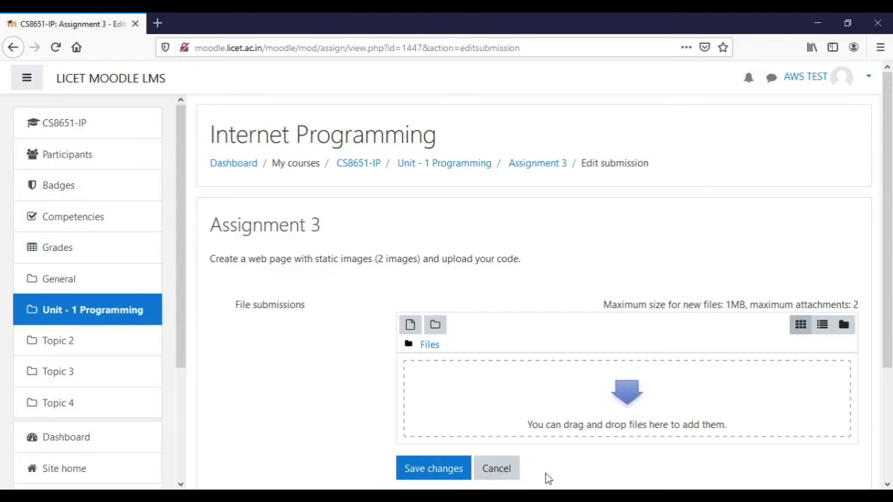
# Step: Upload the file ker3.py as the Assignment 3 submission and save it
pyautogui.moveTo(627, 405); pyautogui.dragTo(568, 456)
pyautogui.moveTo(611, 420); pyautogui.dragTo(611, 421)
pyautogui.scroll(-3, 548, 412)
pyautogui.click(438, 373)
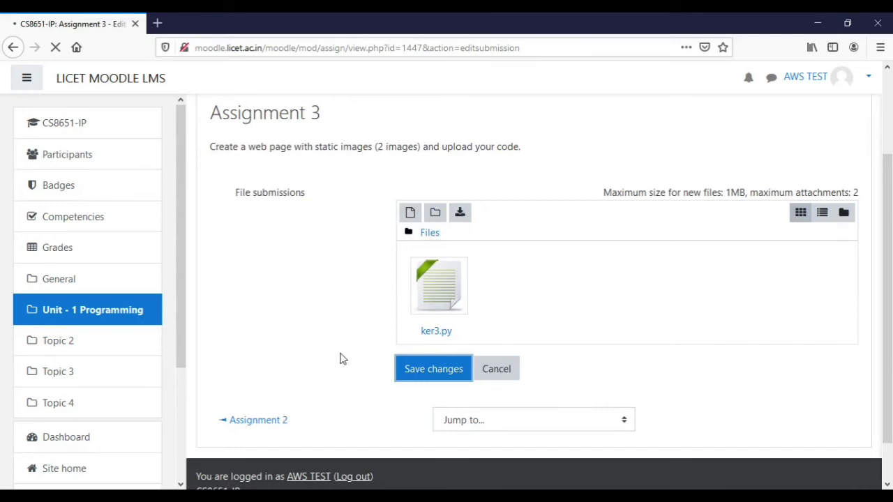
pyautogui.scroll(-3, 593, 368)
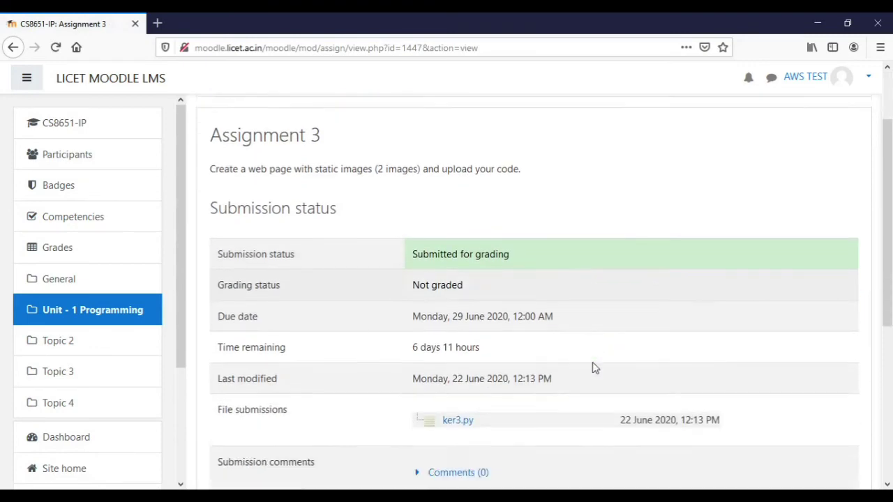
pyautogui.scroll(-2, 593, 367)
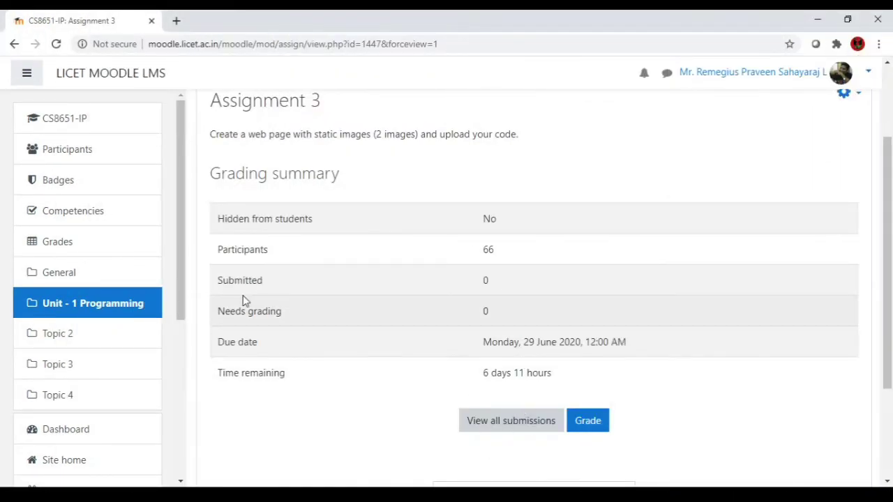
# Step: In the teacher's account, reopen Assignment 3 from Unit - 1 Programming and view all its submissions
pyautogui.click(94, 304)
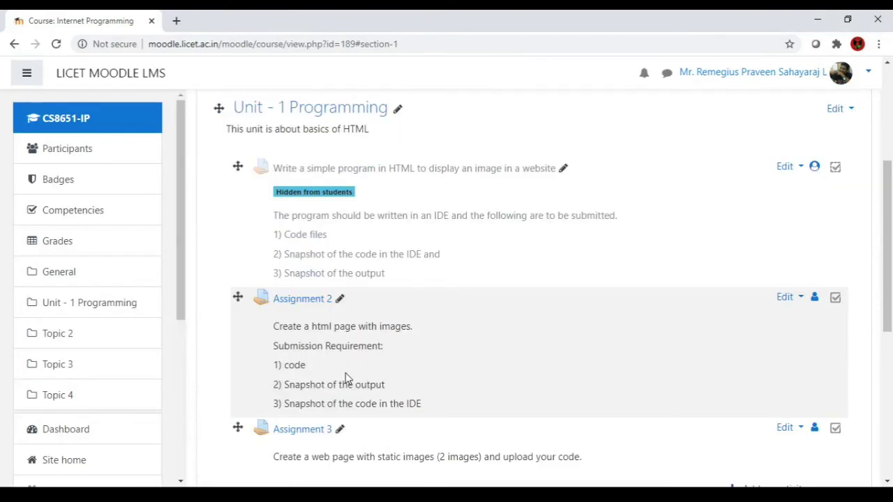
pyautogui.scroll(-1, 345, 377)
pyautogui.click(314, 343)
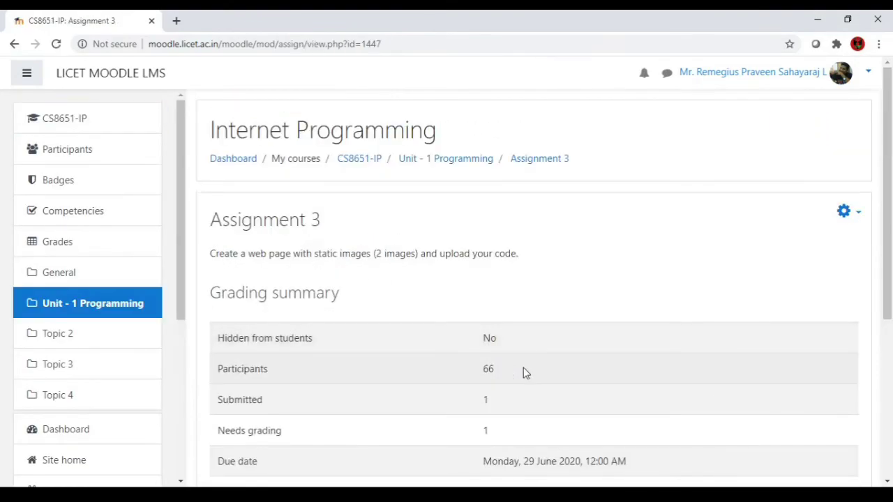
pyautogui.scroll(-2, 526, 373)
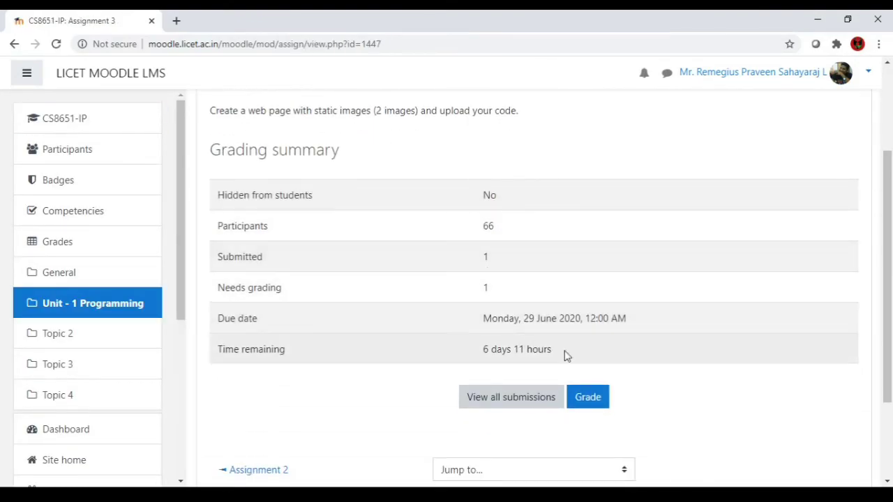
pyautogui.click(537, 397)
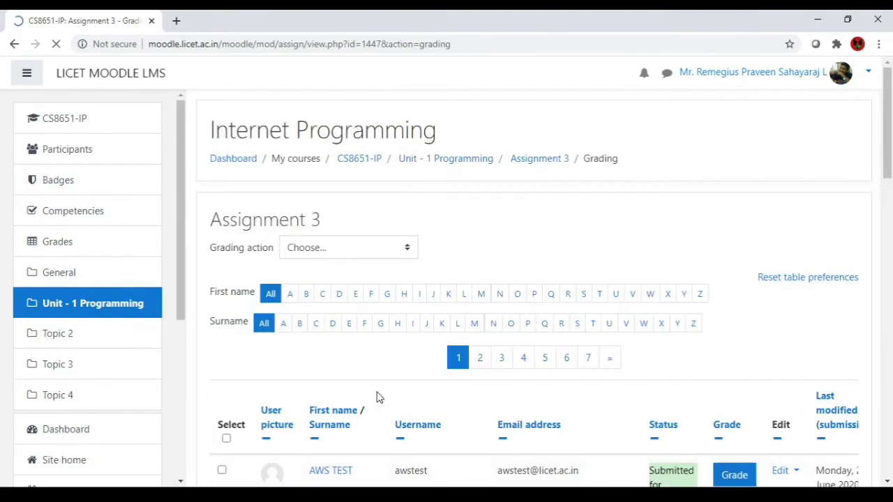
# Step: Open the test student's Assignment 3 submission for grading
pyautogui.scroll(-3, 377, 398)
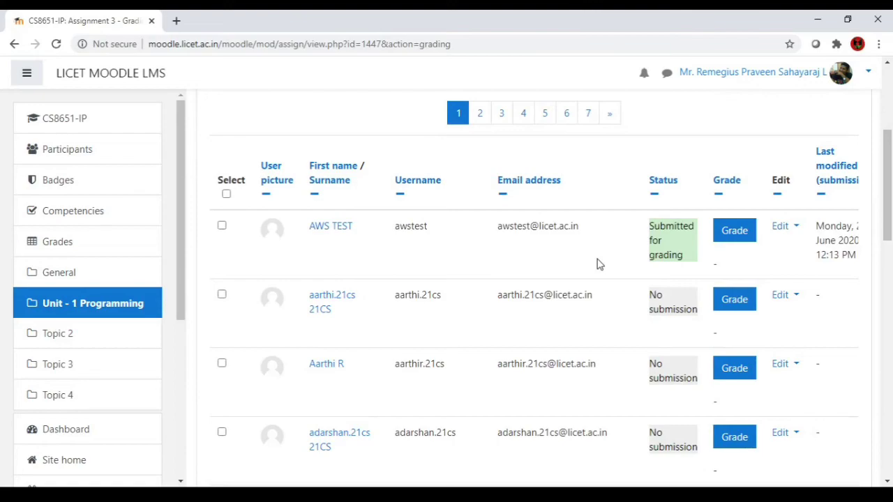
pyautogui.scroll(1, 597, 264)
pyautogui.click(741, 302)
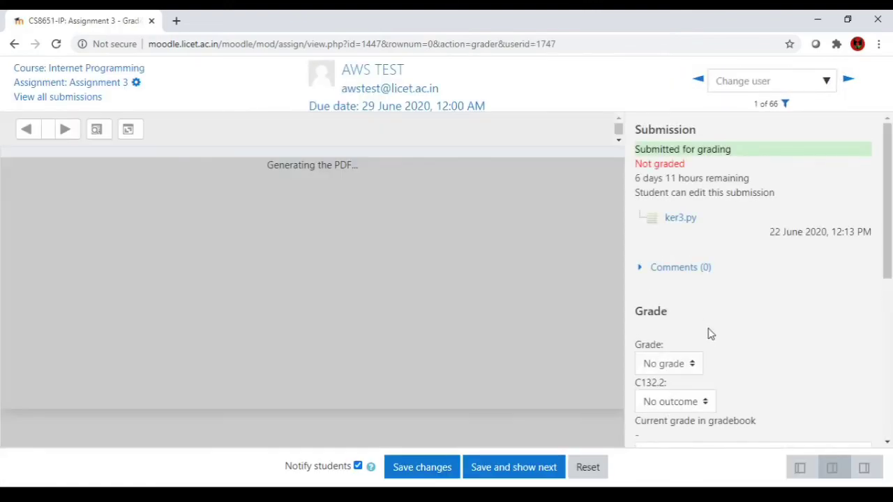
# Step: Set both the submission's grade and its C132.2 outcome rating to Best
pyautogui.scroll(-2, 708, 334)
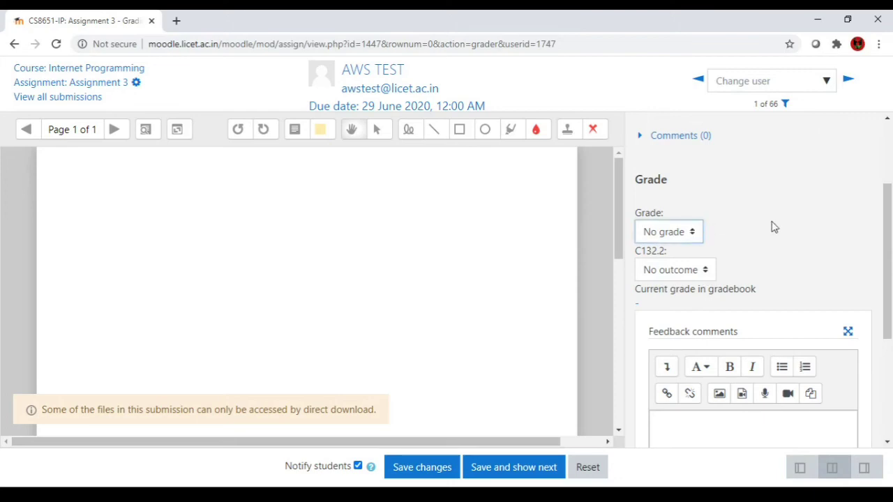
pyautogui.scroll(2, 779, 233)
pyautogui.scroll(-2, 740, 254)
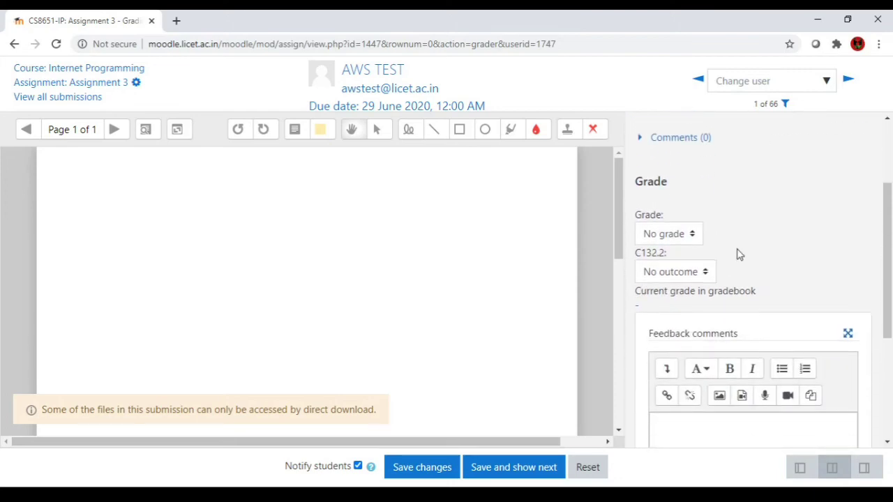
pyautogui.click(672, 282)
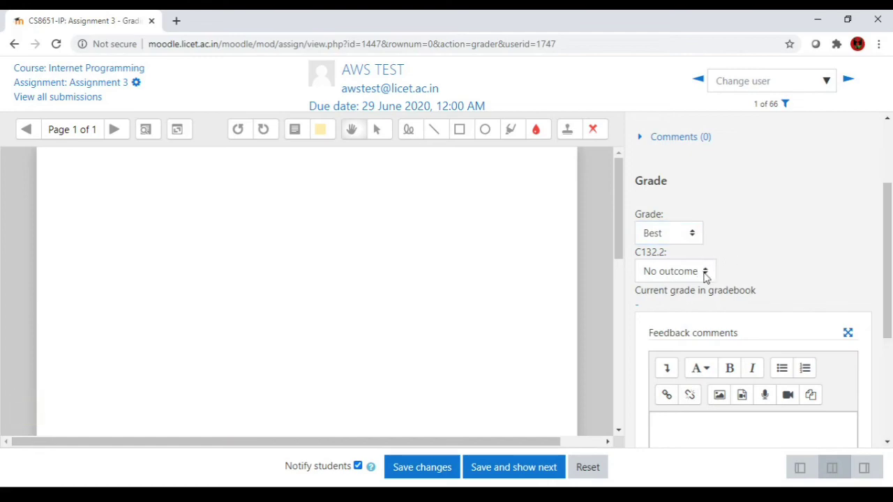
pyautogui.click(706, 277)
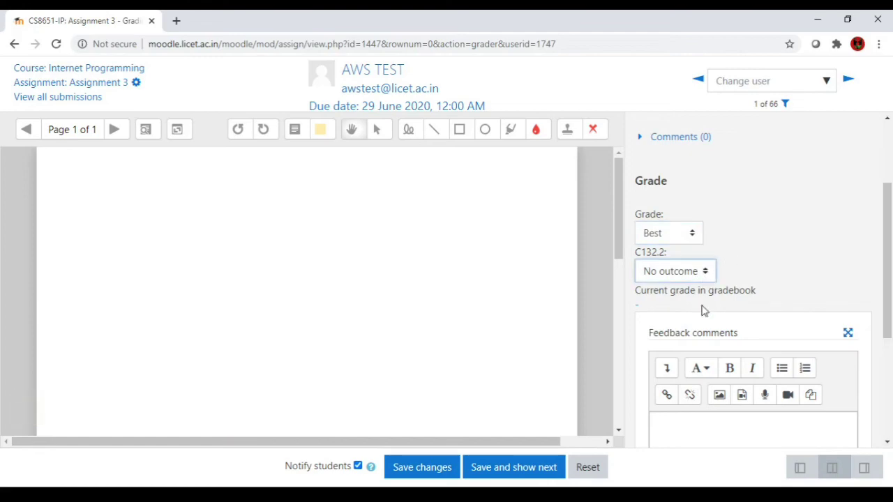
pyautogui.click(666, 299)
pyautogui.click(757, 262)
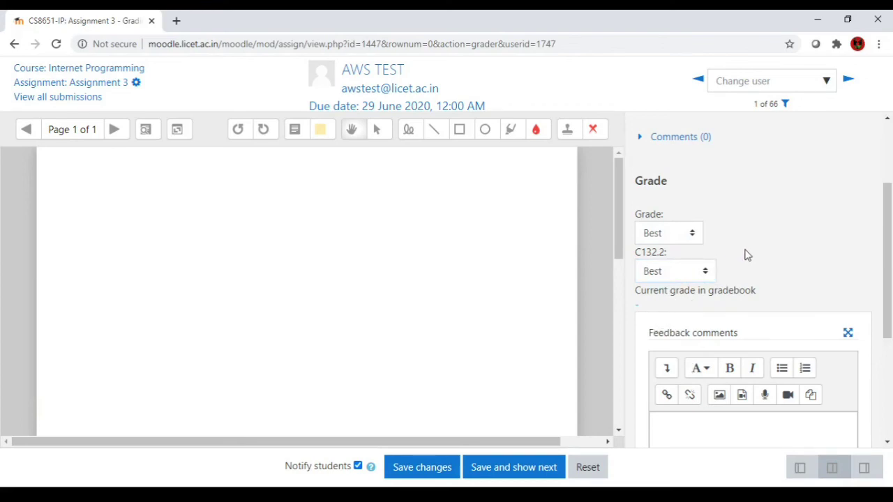
# Step: Review the feedback comments area and the scale choices available for the grade and the C132.2 outcome
pyautogui.scroll(-2, 746, 255)
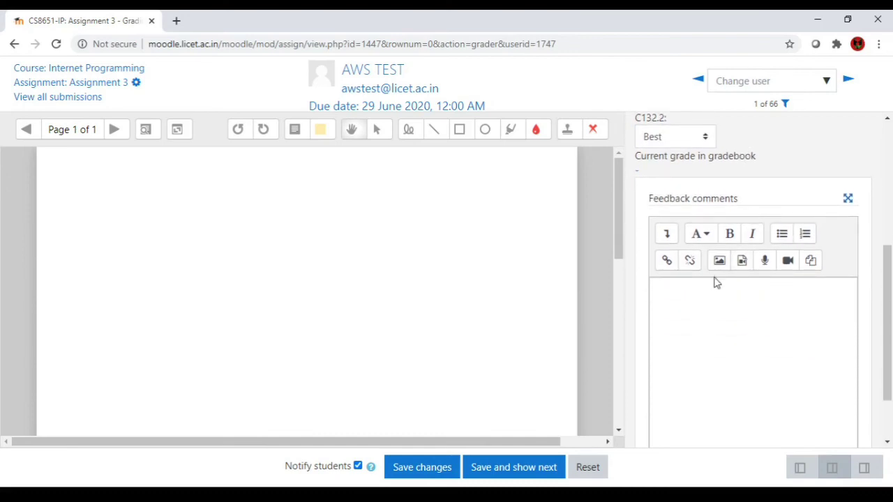
pyautogui.scroll(2, 767, 230)
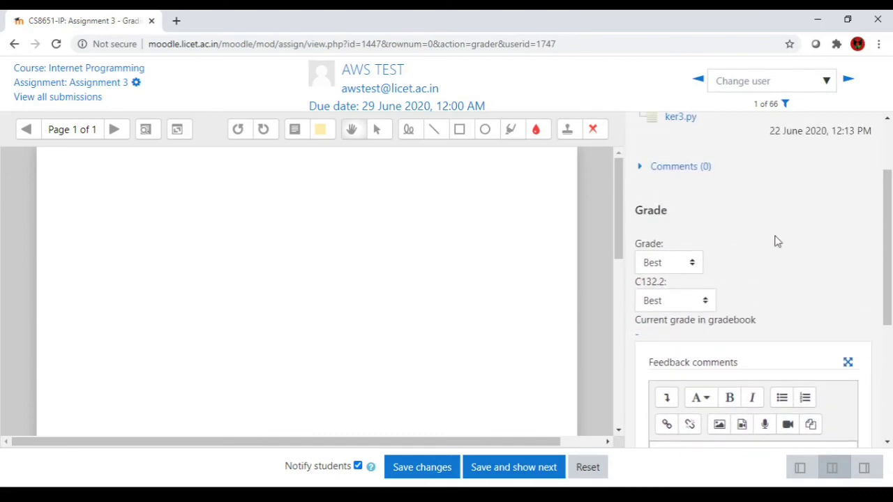
pyautogui.click(693, 269)
pyautogui.click(748, 270)
pyautogui.click(706, 307)
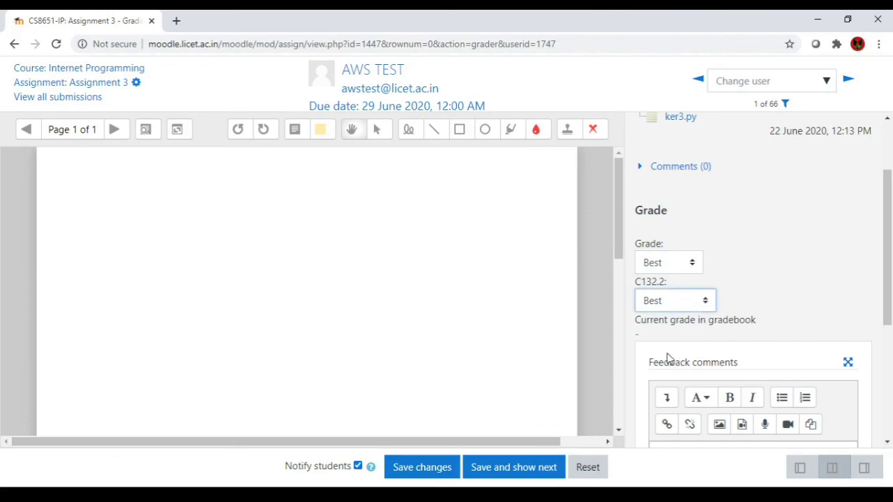
pyautogui.click(786, 297)
# Step: Save the grade and outcome rating for the test student's submission, leaving the feedback comments empty
pyautogui.scroll(-3, 787, 297)
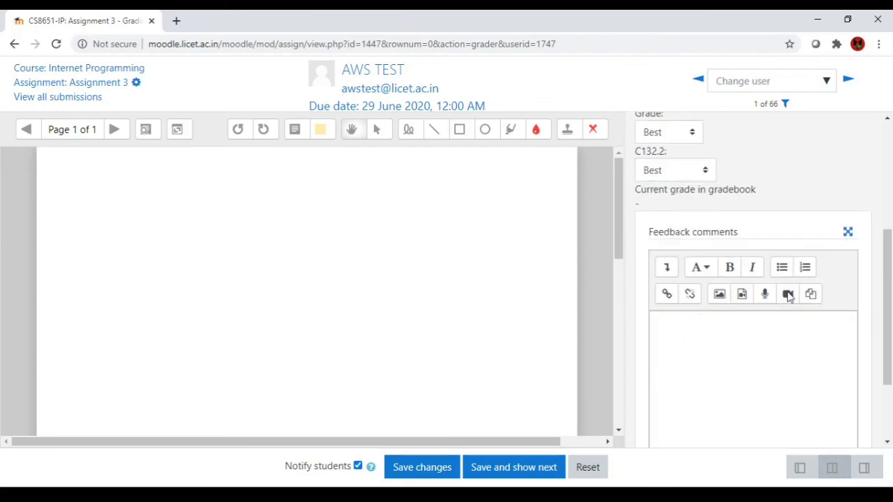
pyautogui.scroll(-1, 787, 297)
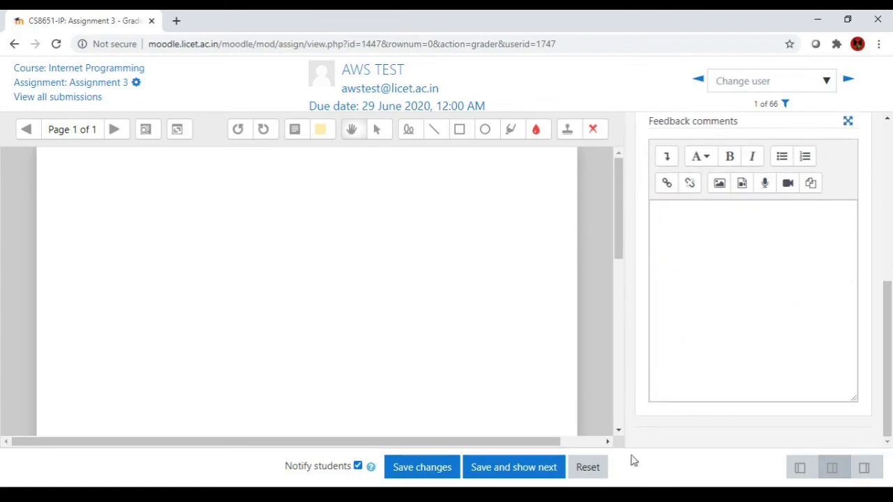
pyautogui.click(427, 475)
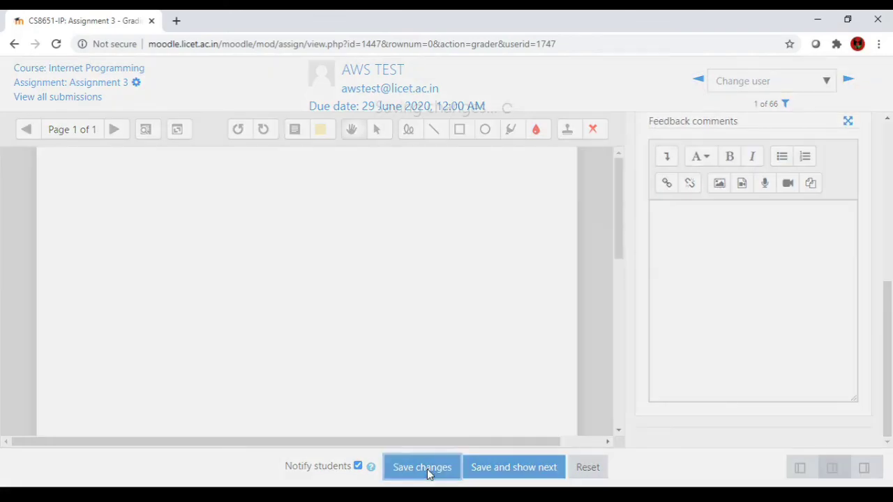